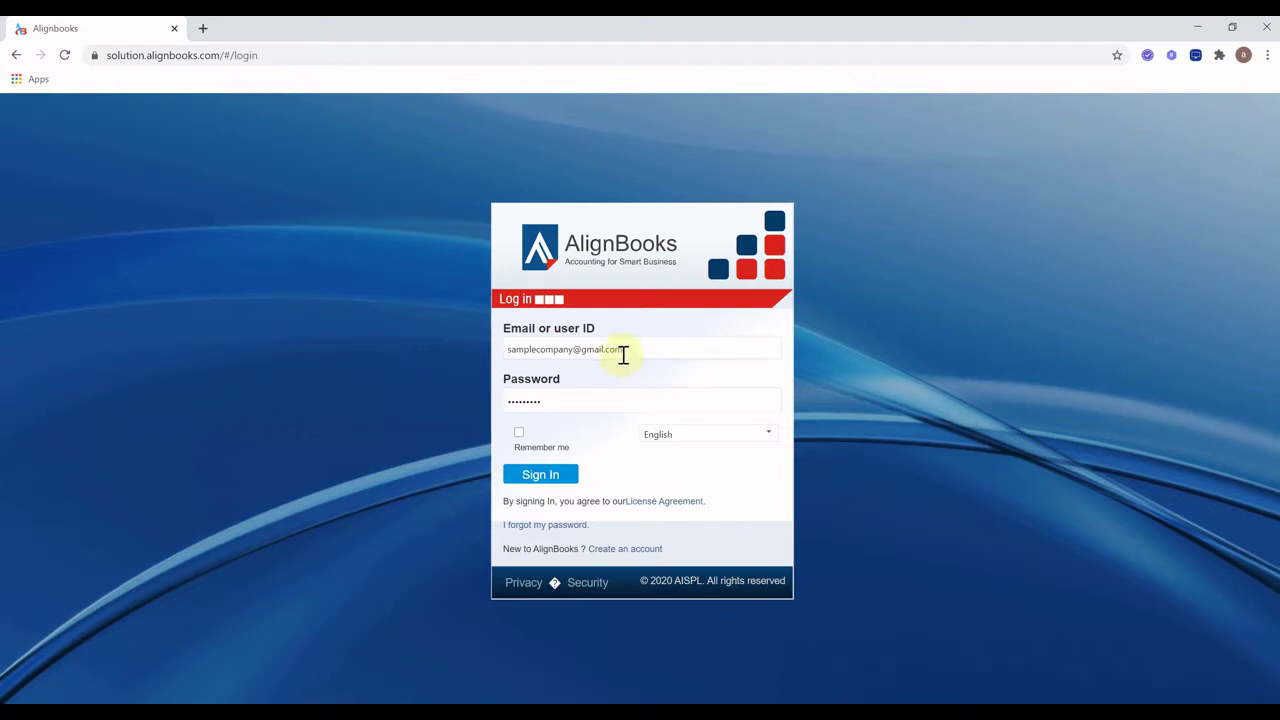
Sign in to the AlignBooks company account with the user ID and password
left_click(531, 475)
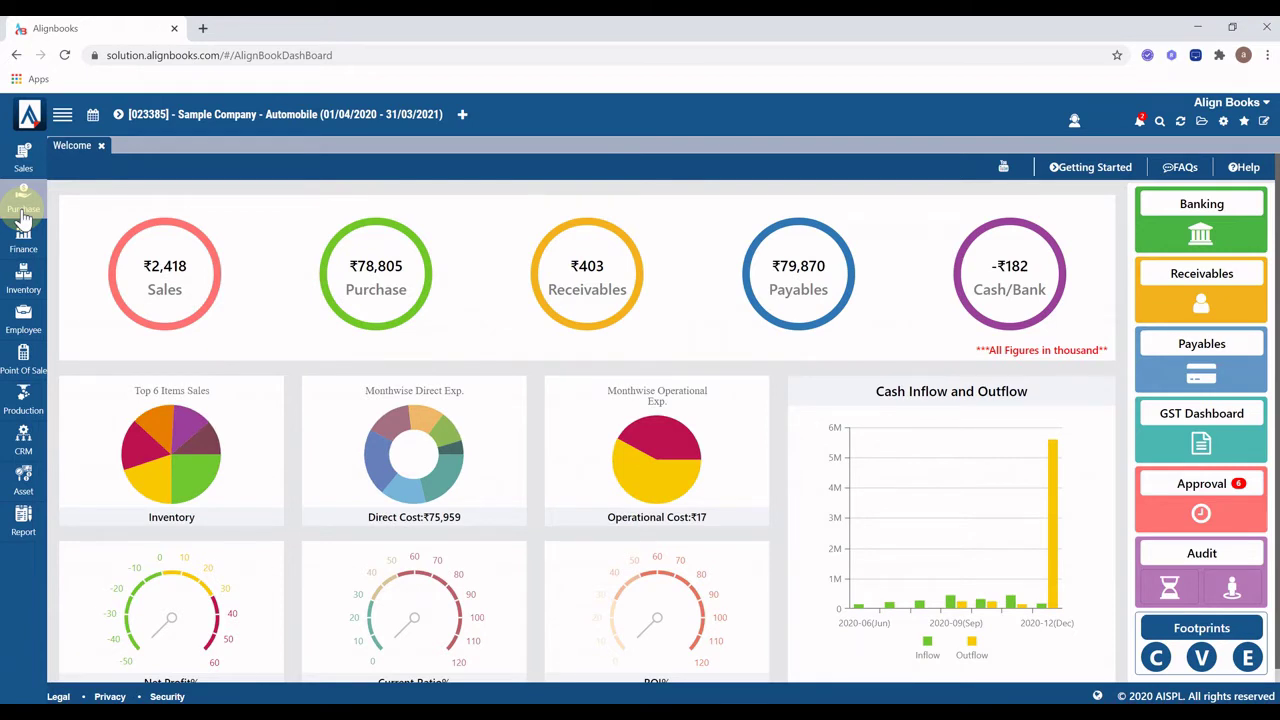
Start a purchase bill from vendor Aerochem India with 11 × 110/80-17 MRF ZAPPER T/L
left_click(23, 212)
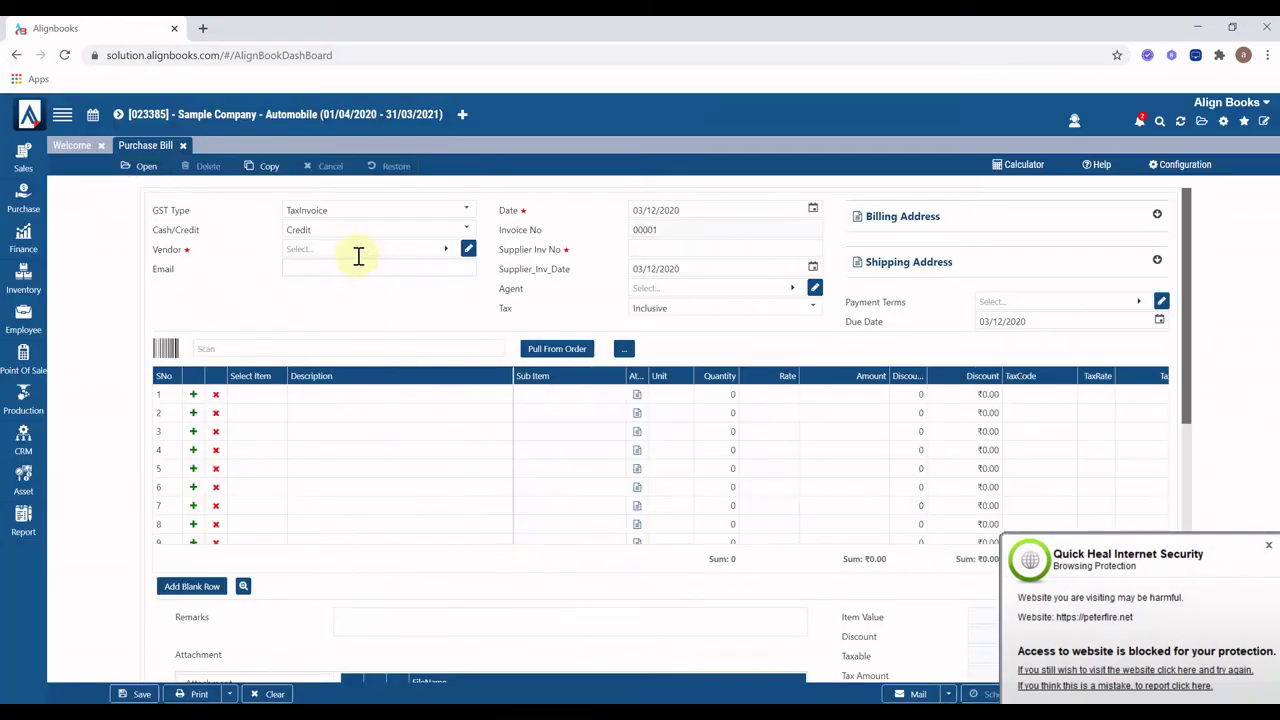
left_click(343, 259)
left_click(304, 329)
left_click(250, 400)
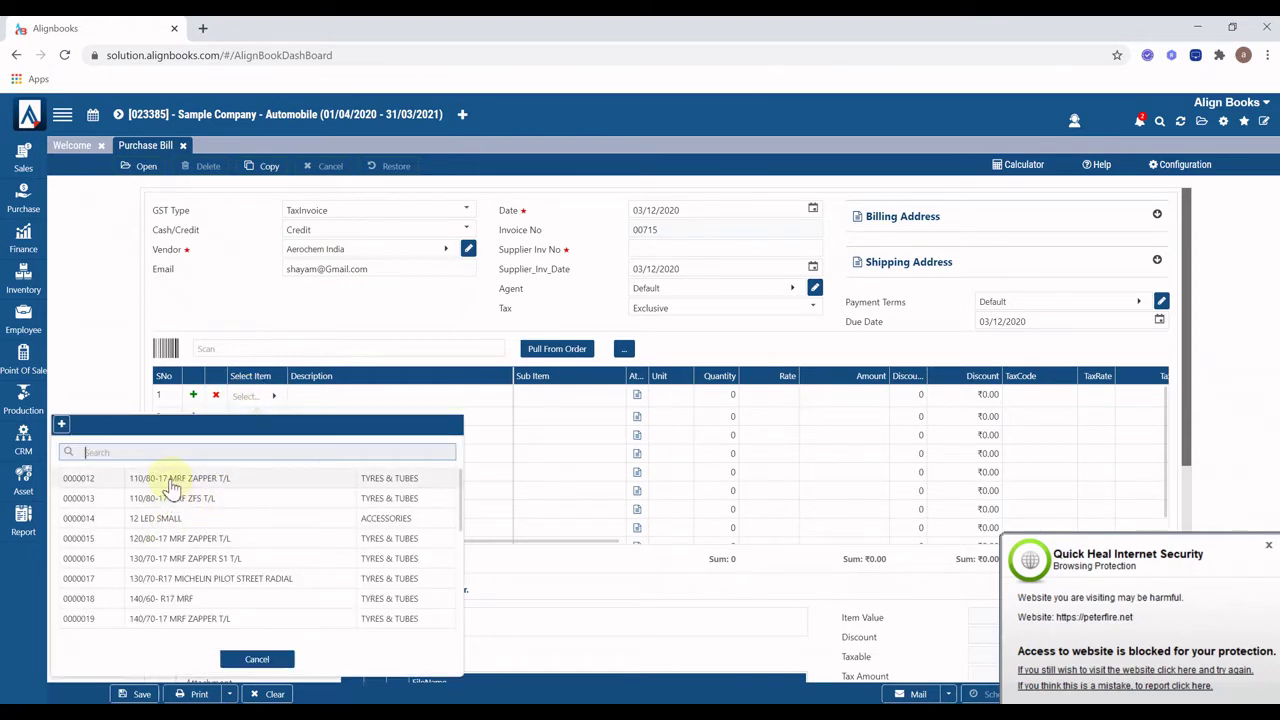
left_click(172, 480)
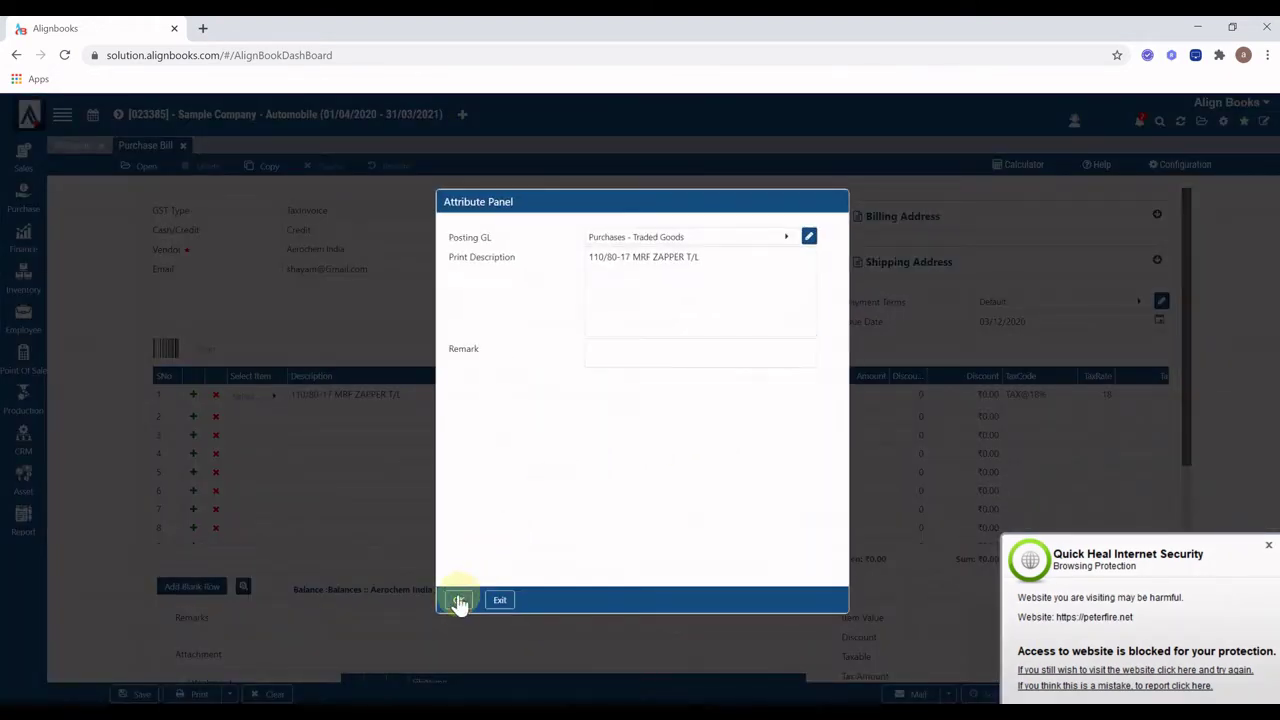
left_click(465, 593)
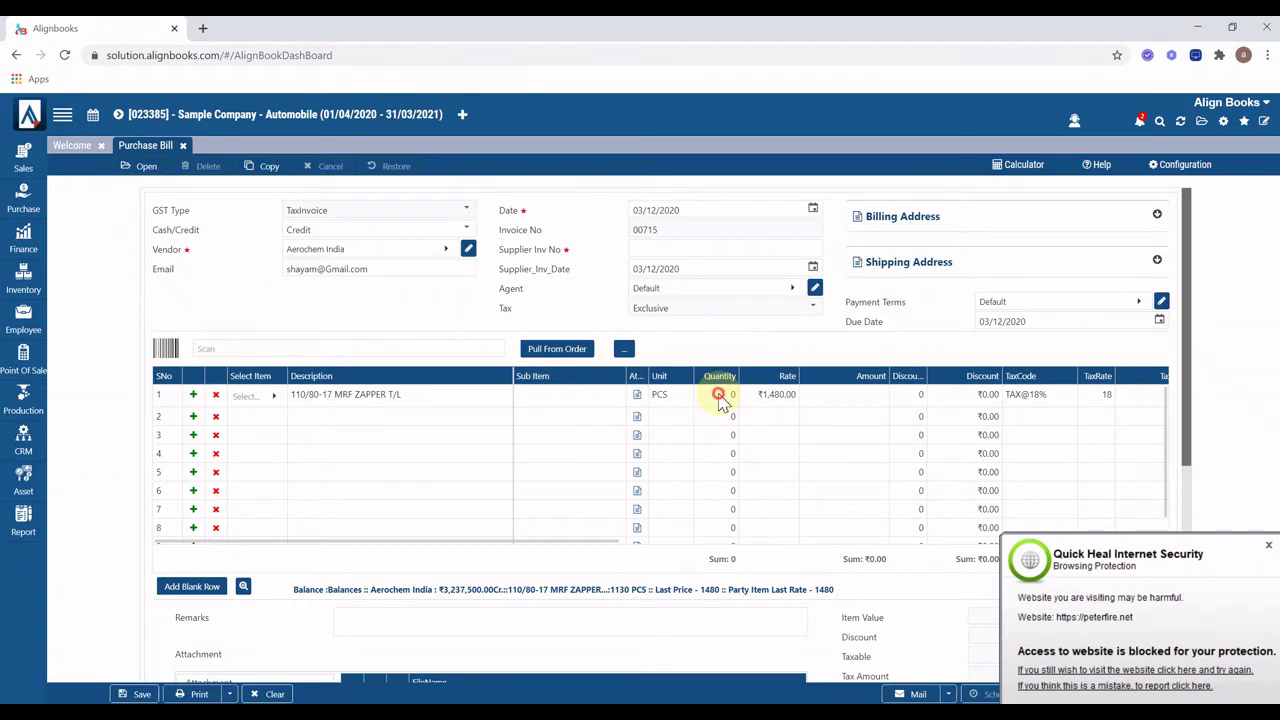
left_click(726, 398)
type("11")
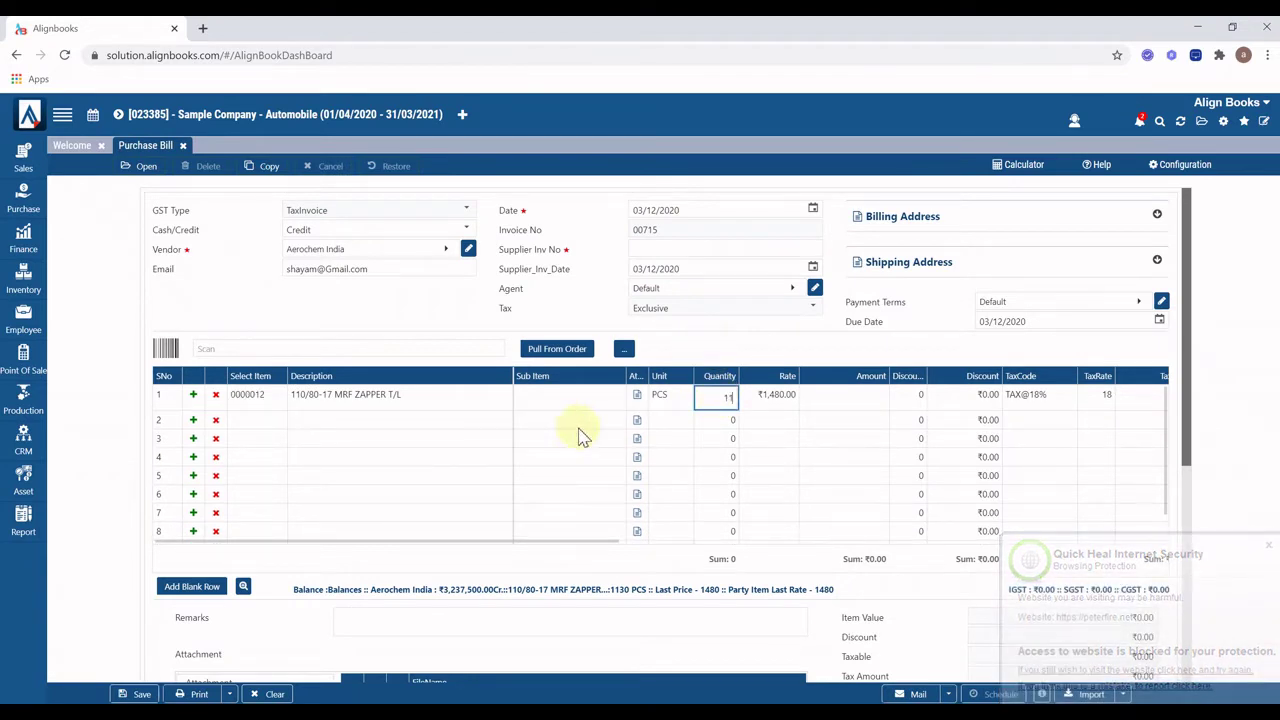
left_click(884, 400)
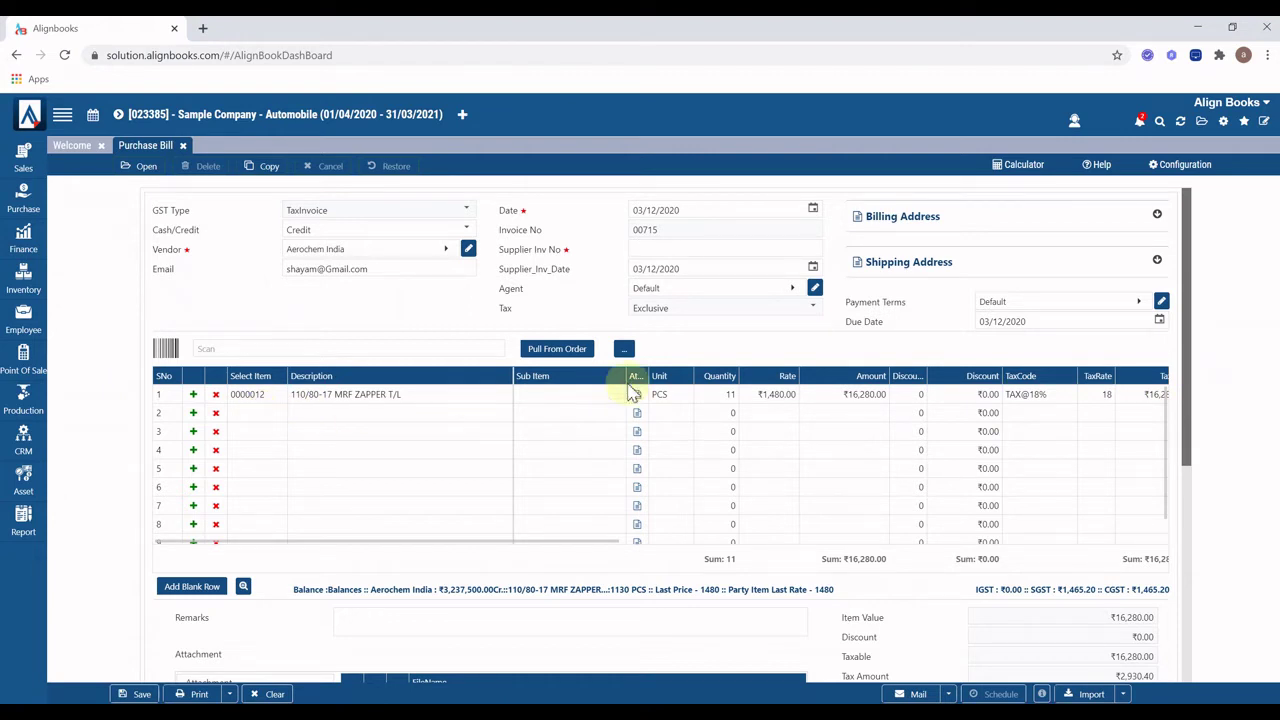
Add 2 × 12 LED SMALL as the second line and close the purchase bill
left_click(248, 418)
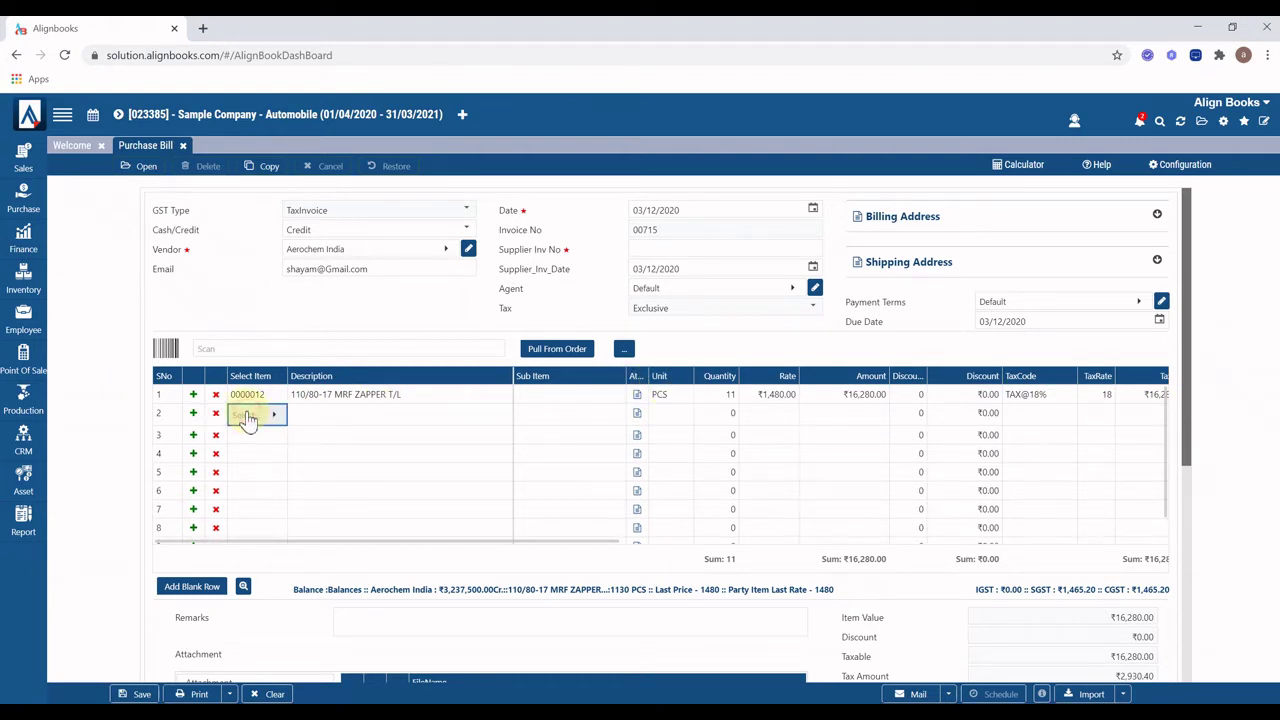
left_click(241, 520)
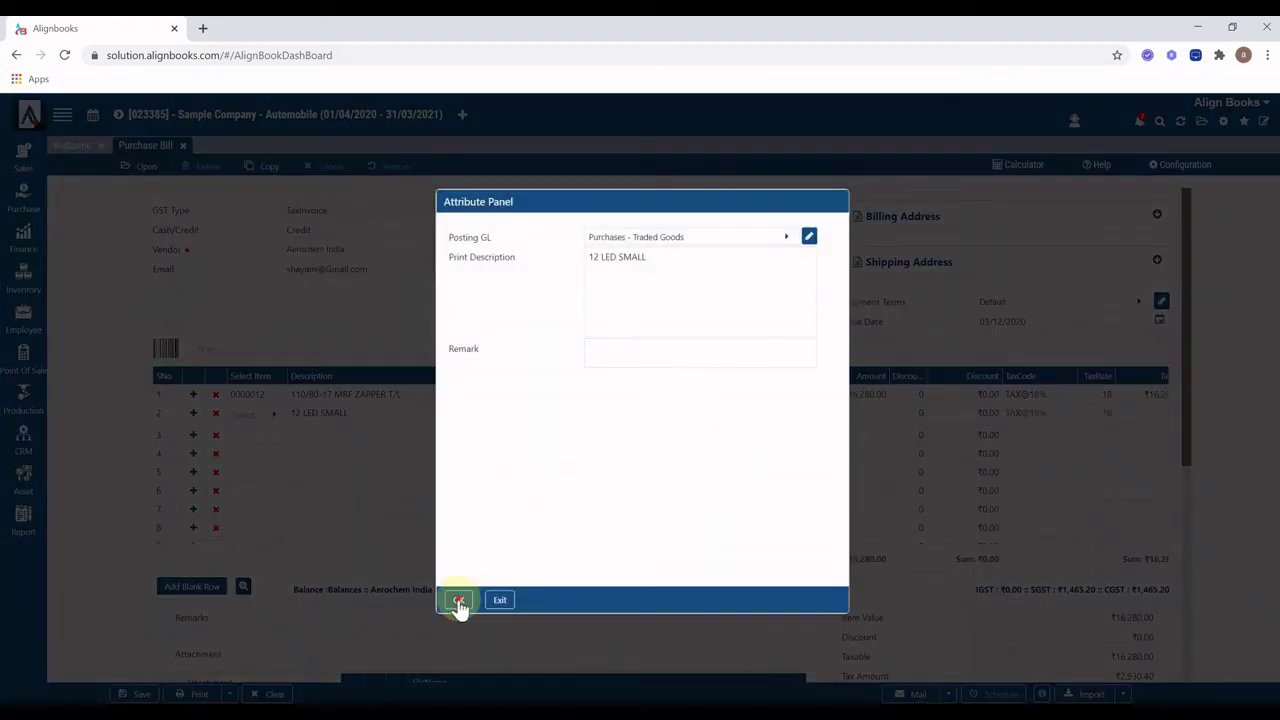
left_click(459, 600)
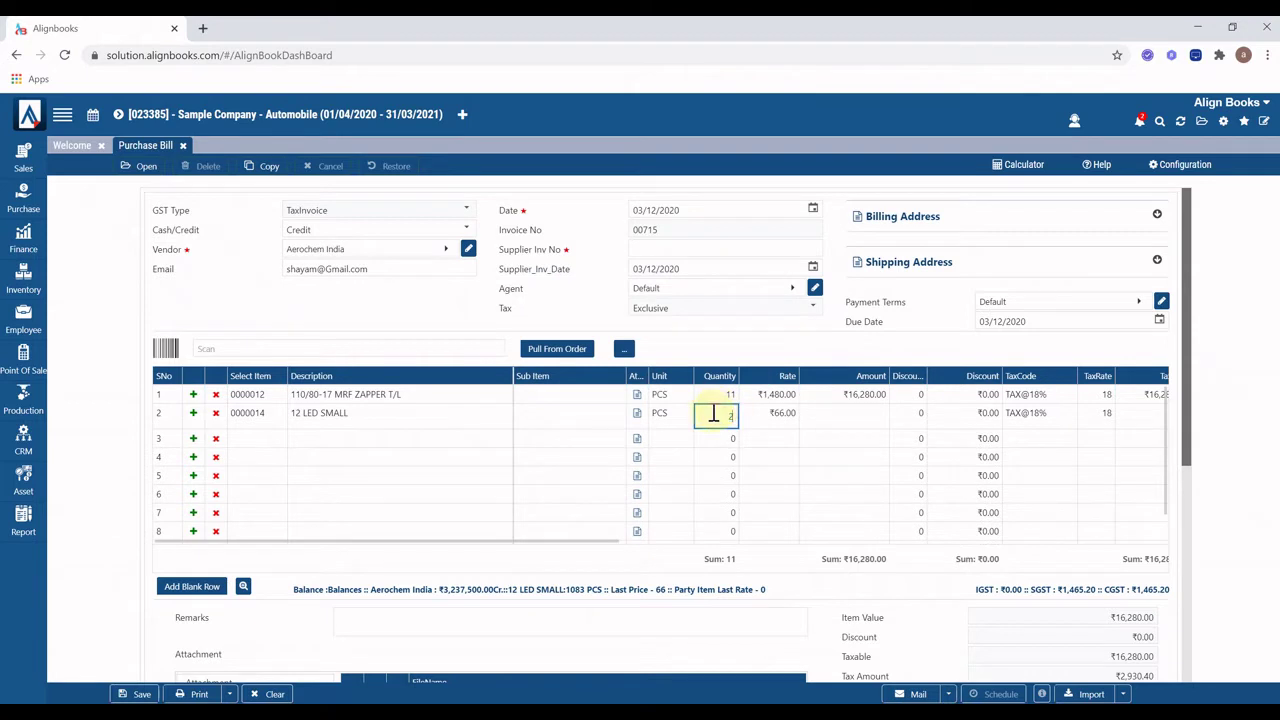
left_click(130, 694)
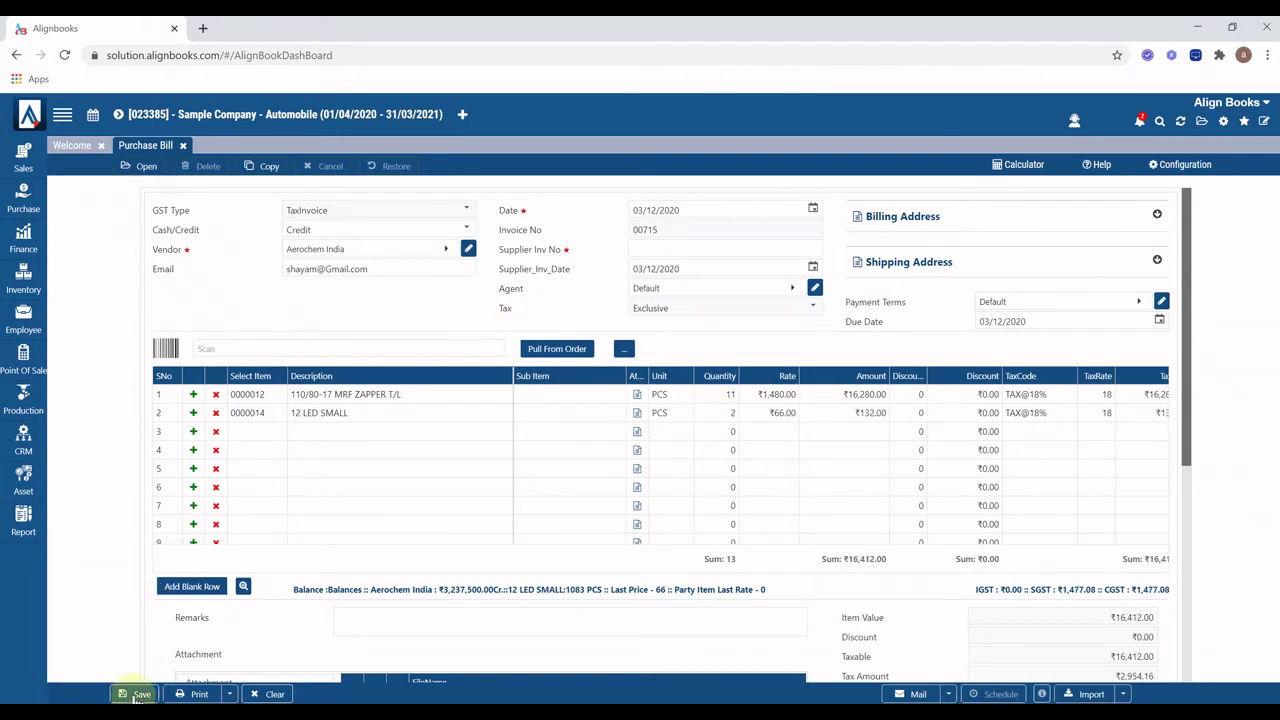
left_click(183, 146)
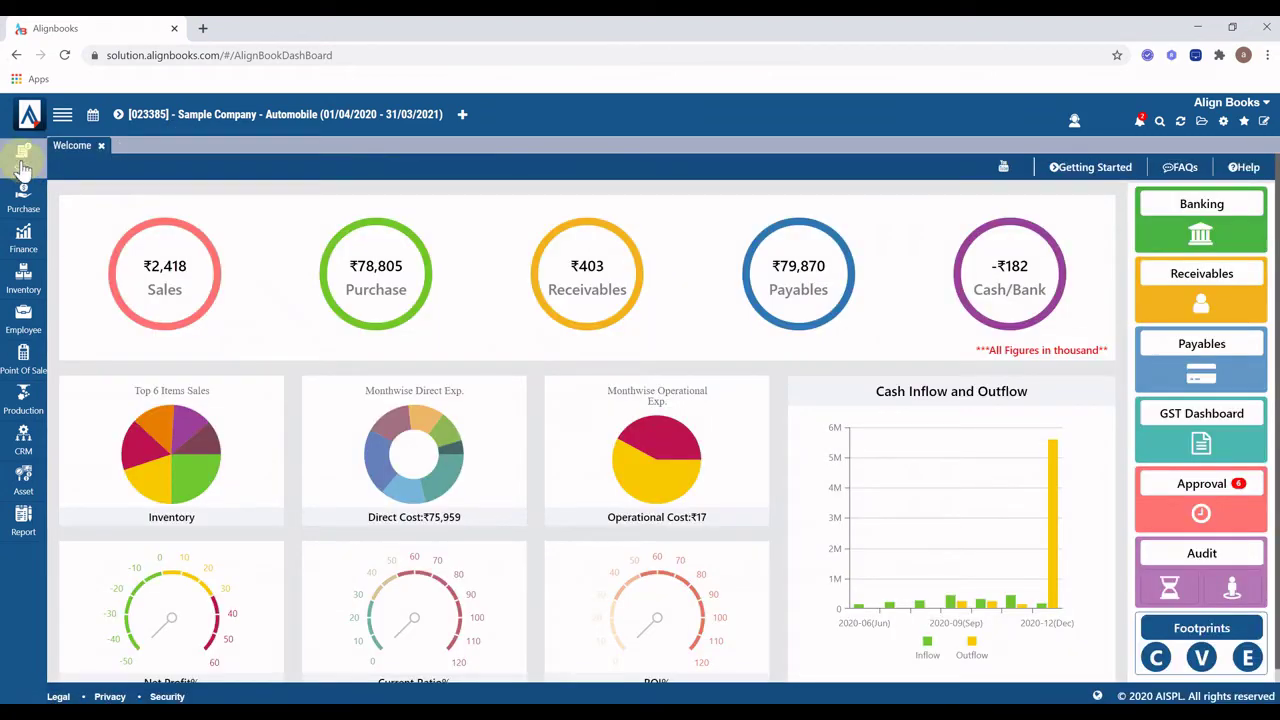
Start a sales invoice for A A Trading Company with 11 × 110/80-17 MRF ZAPPER T/L
mouse_move(23, 157)
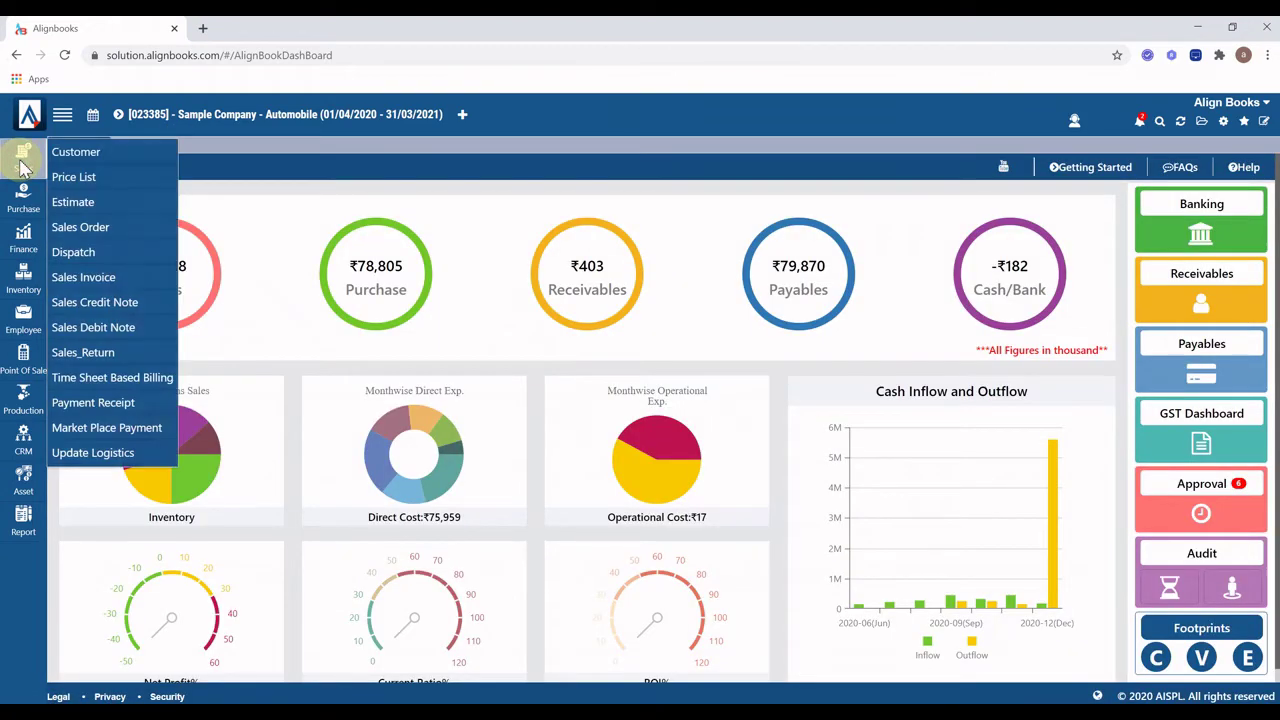
left_click(83, 285)
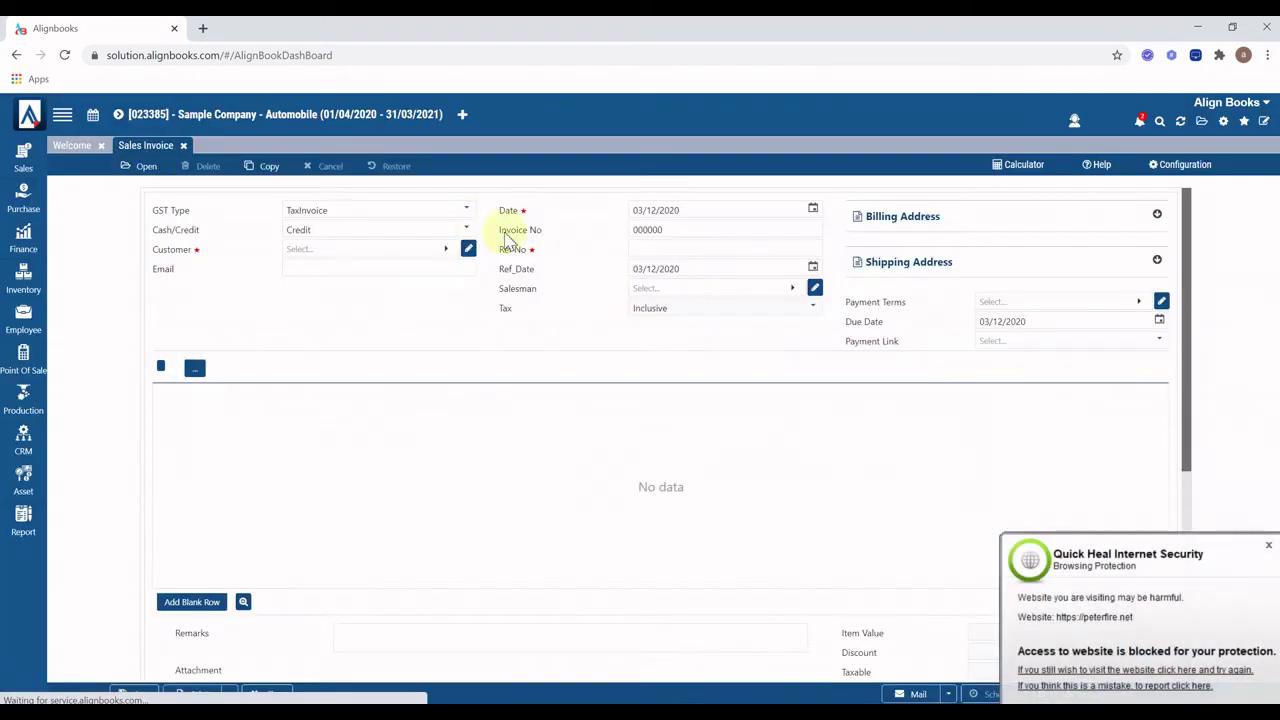
left_click(364, 249)
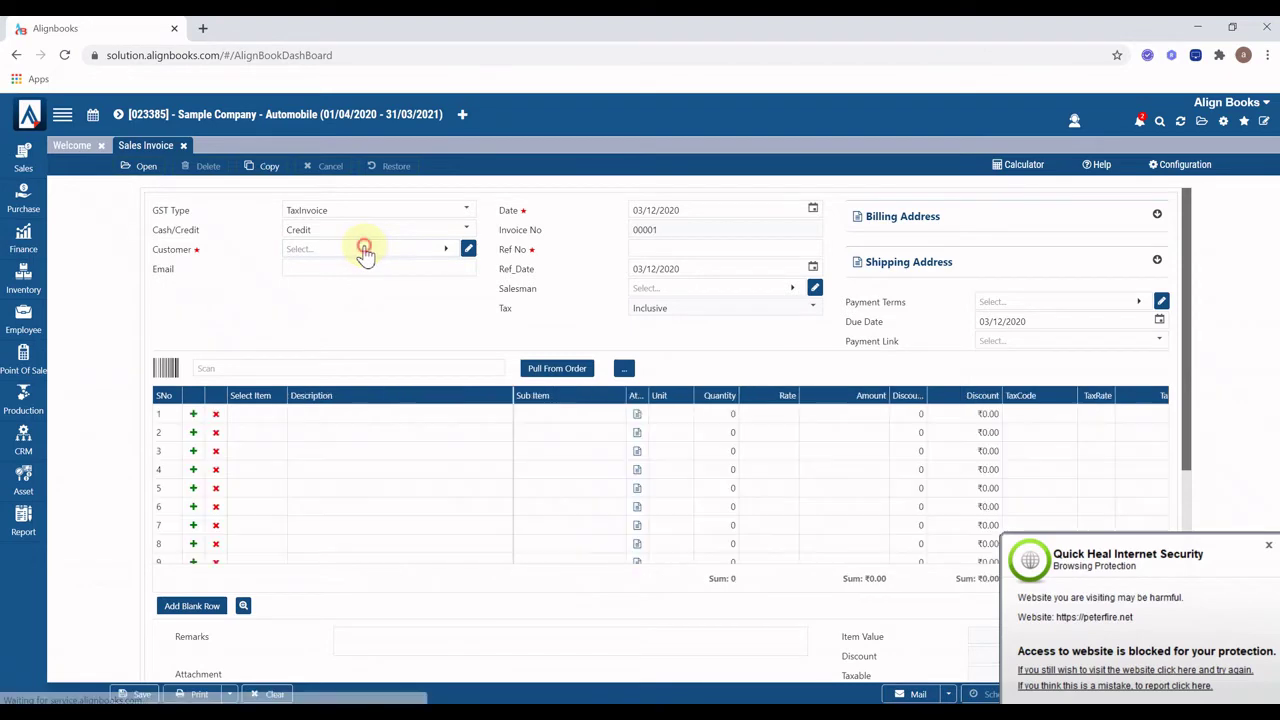
left_click(323, 249)
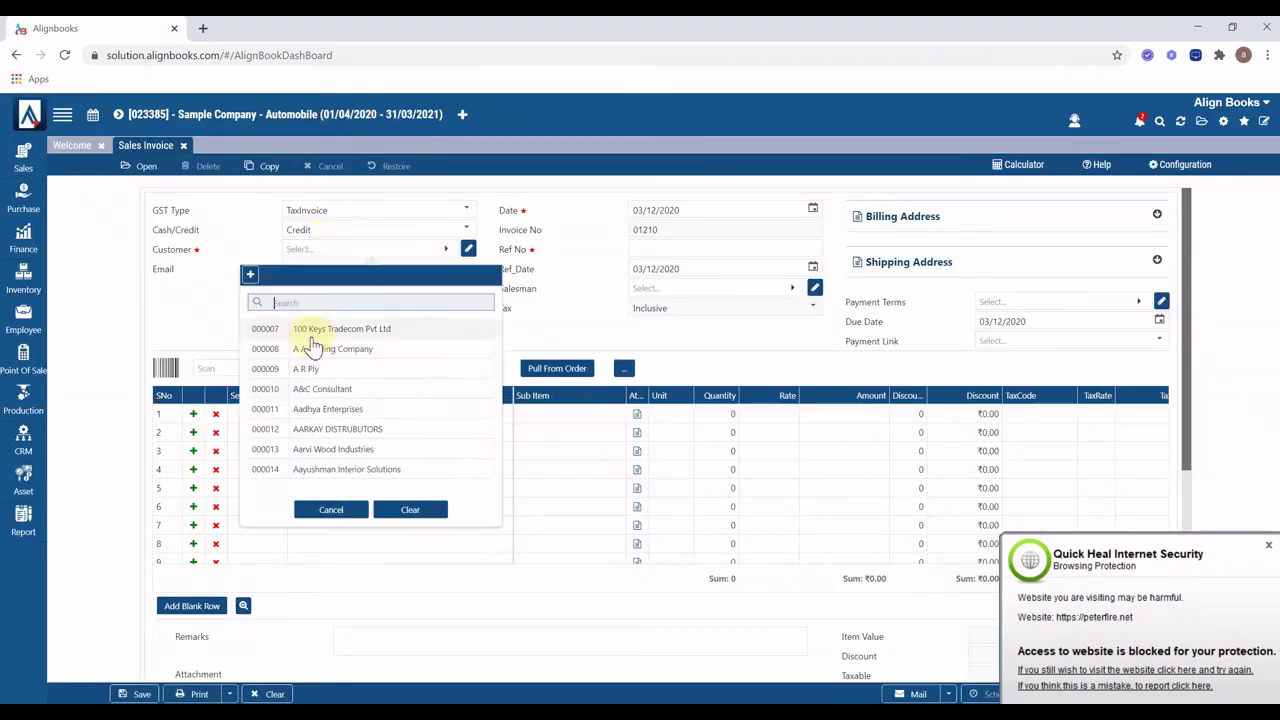
left_click(306, 349)
left_click(246, 420)
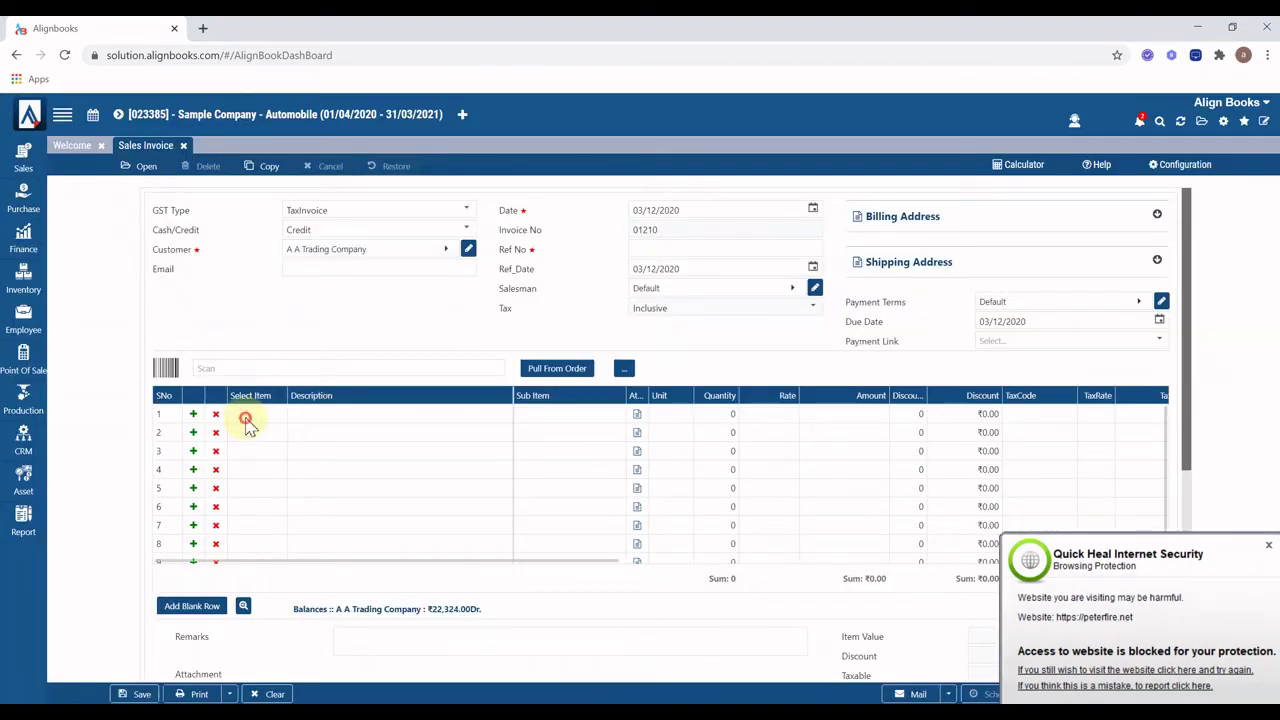
left_click(229, 501)
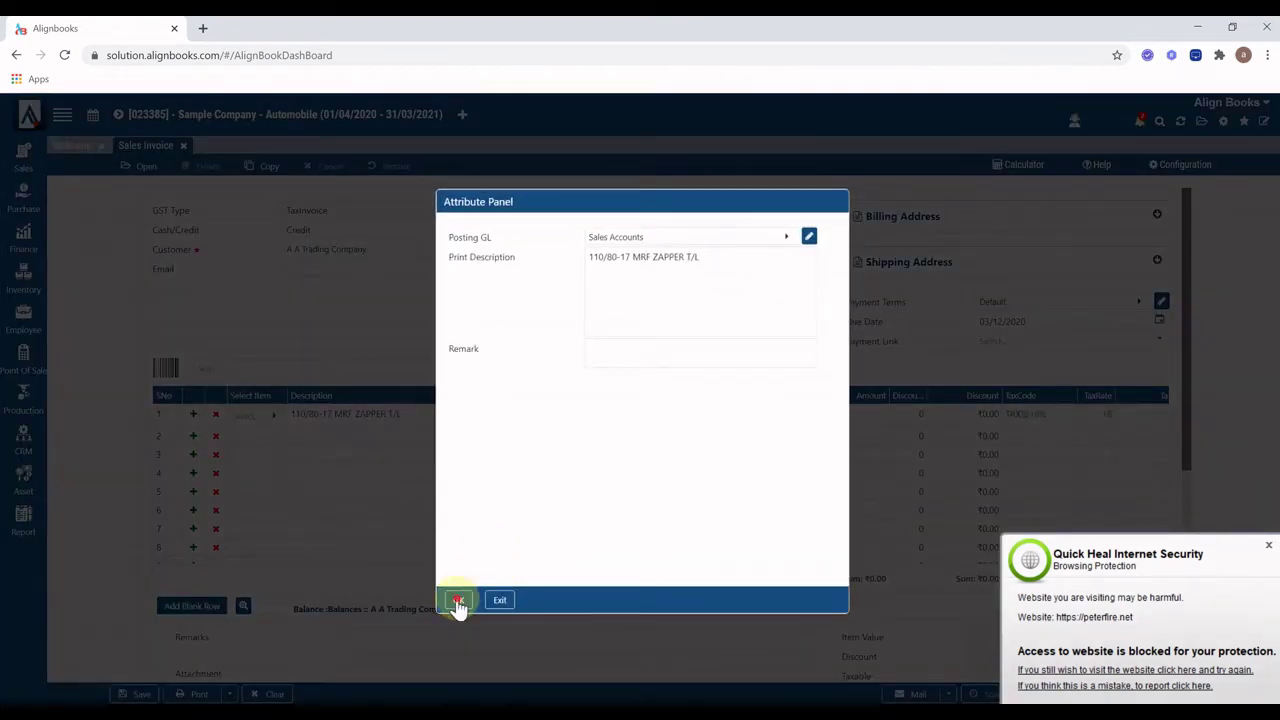
left_click(457, 603)
left_click(714, 417)
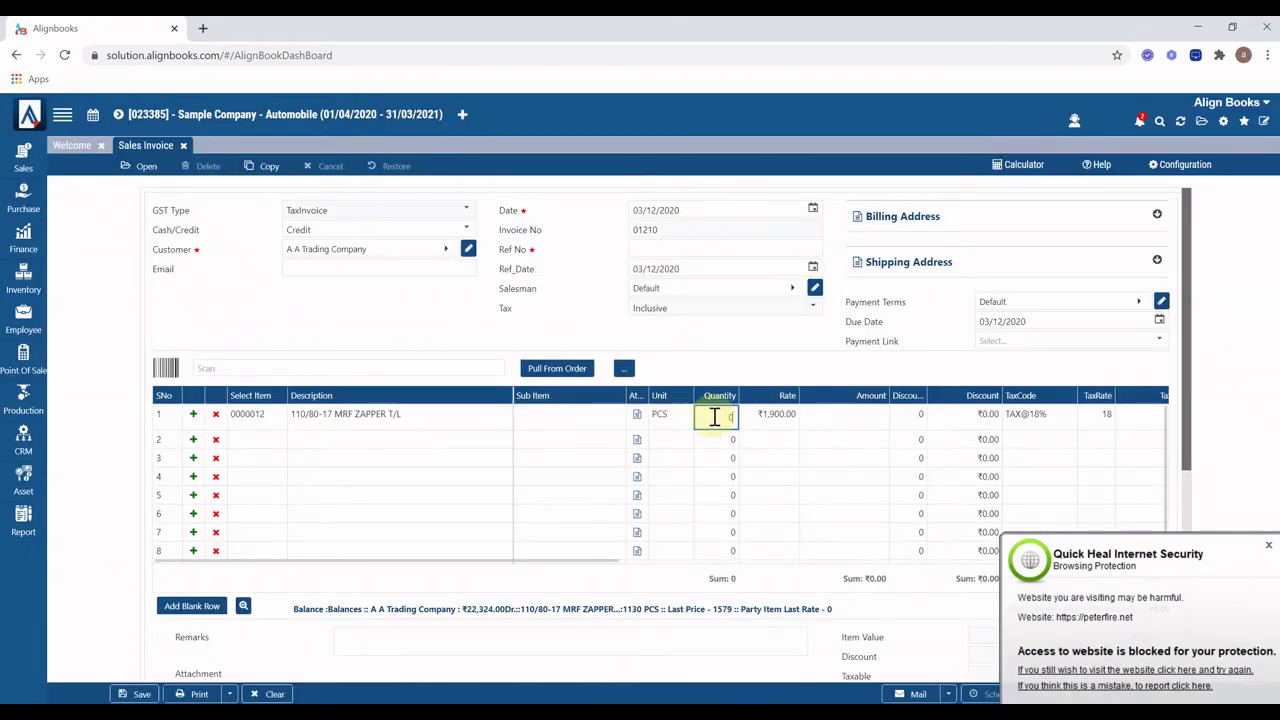
type("11")
left_click(708, 375)
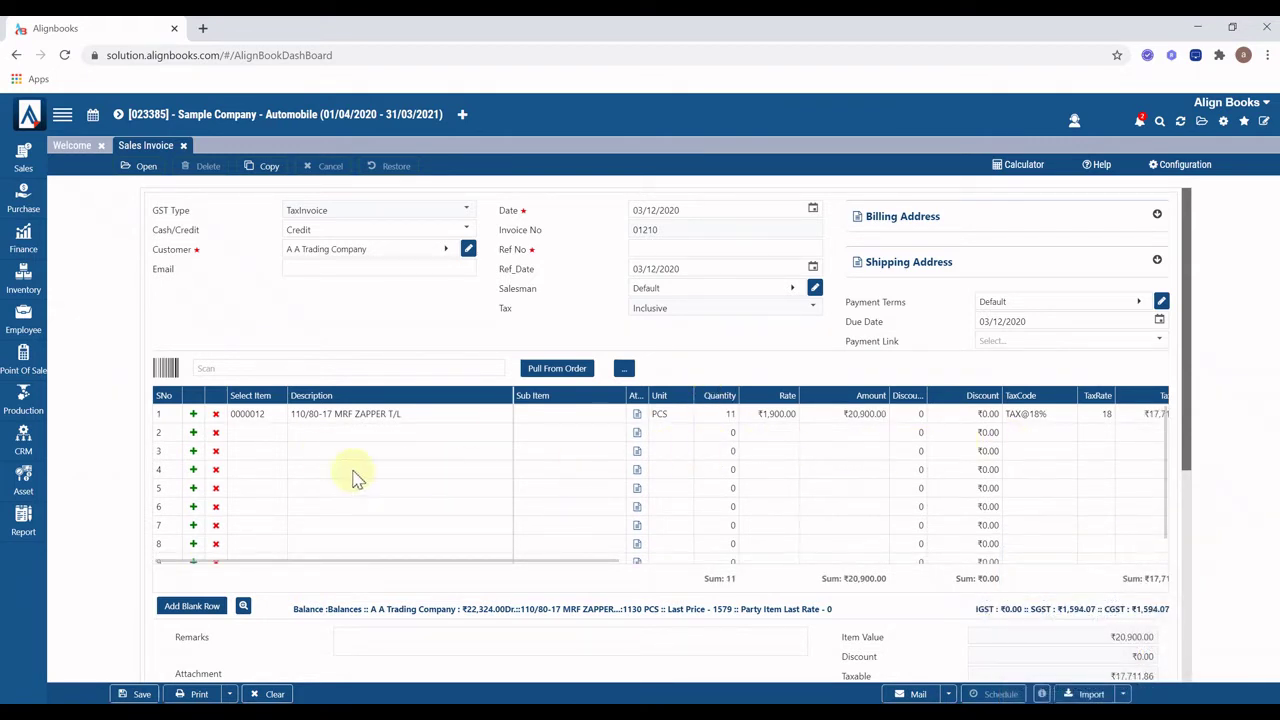
Add 2 × 140/60- R17 MRF as the second line and save the ₹26,800 invoice
left_click(250, 440)
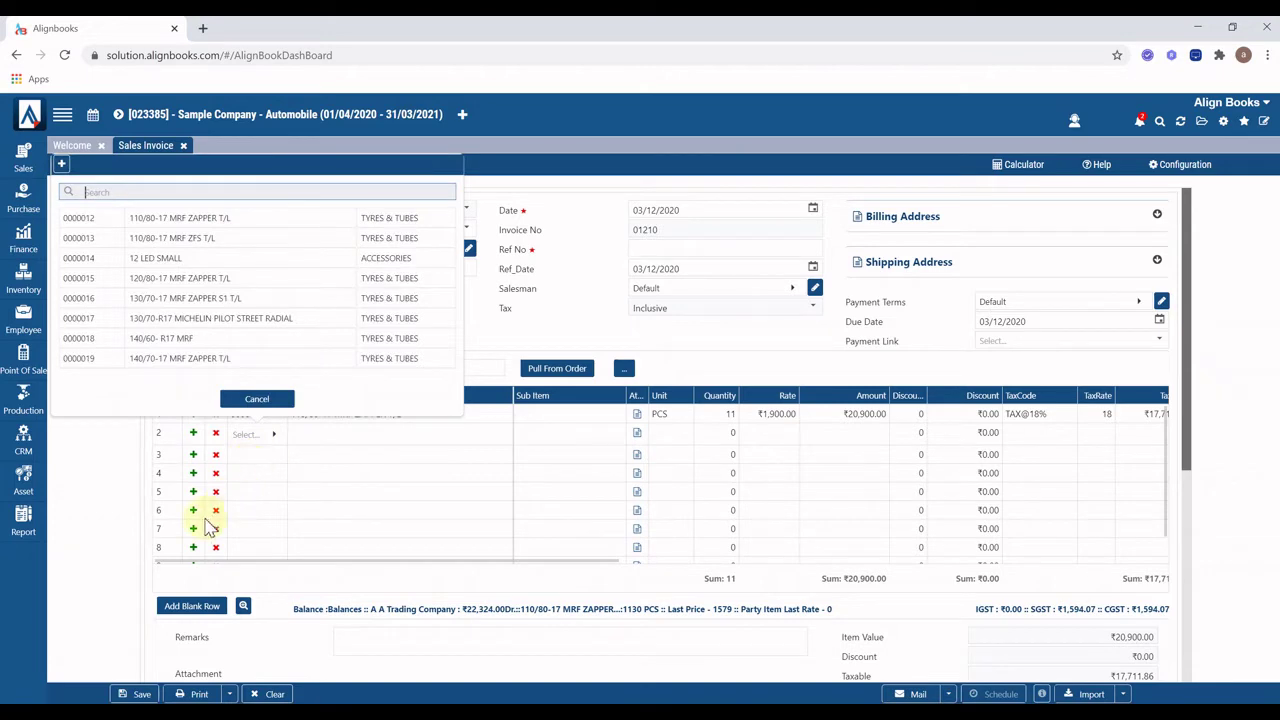
double_click(143, 334)
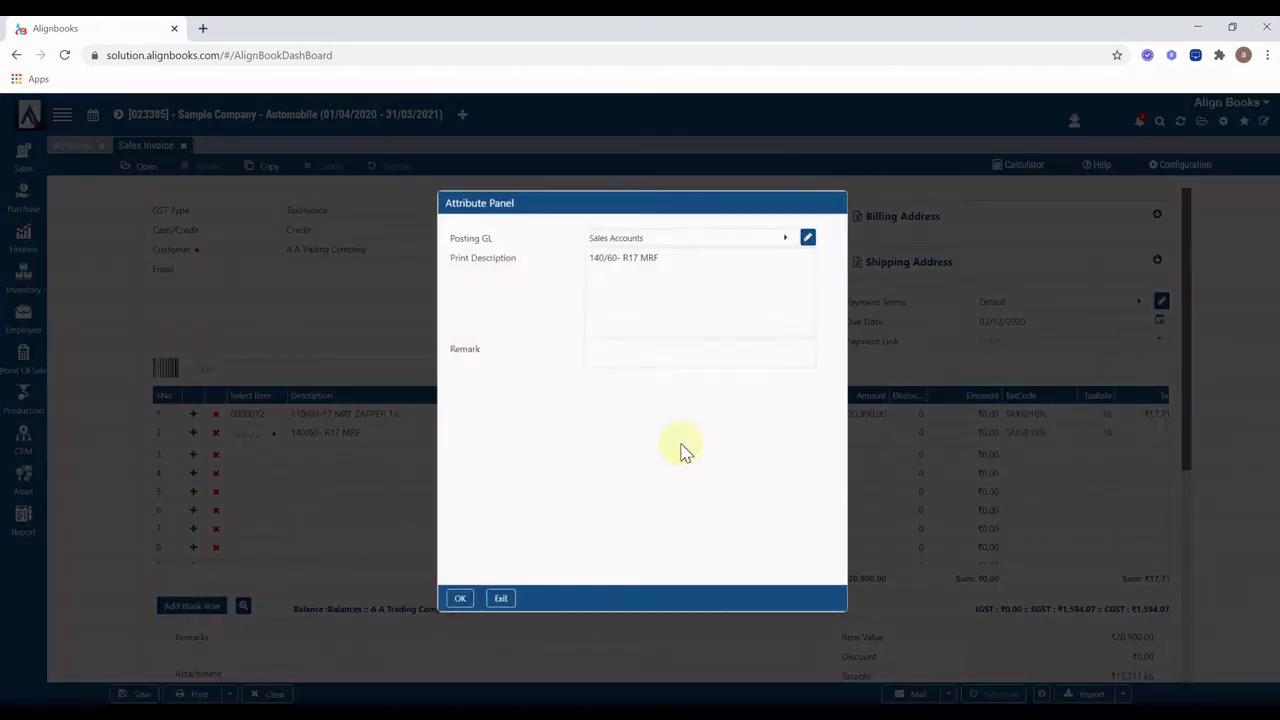
left_click(460, 604)
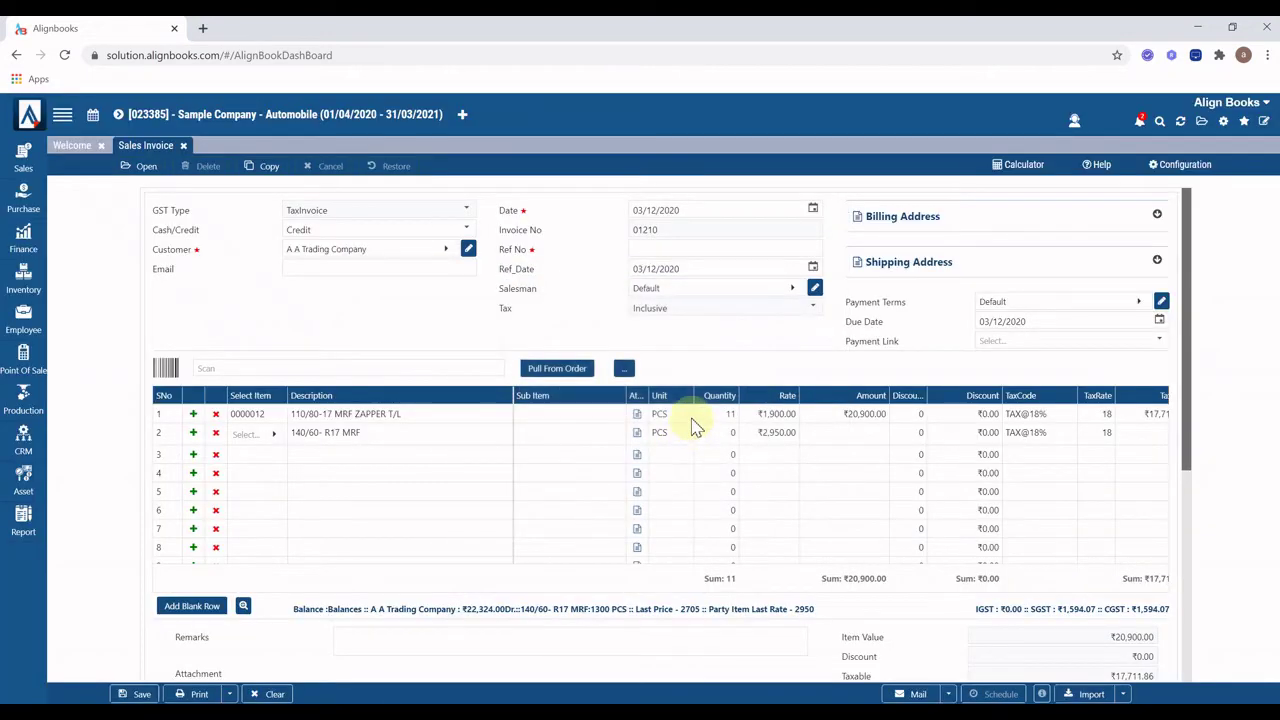
left_click(716, 433)
type("2")
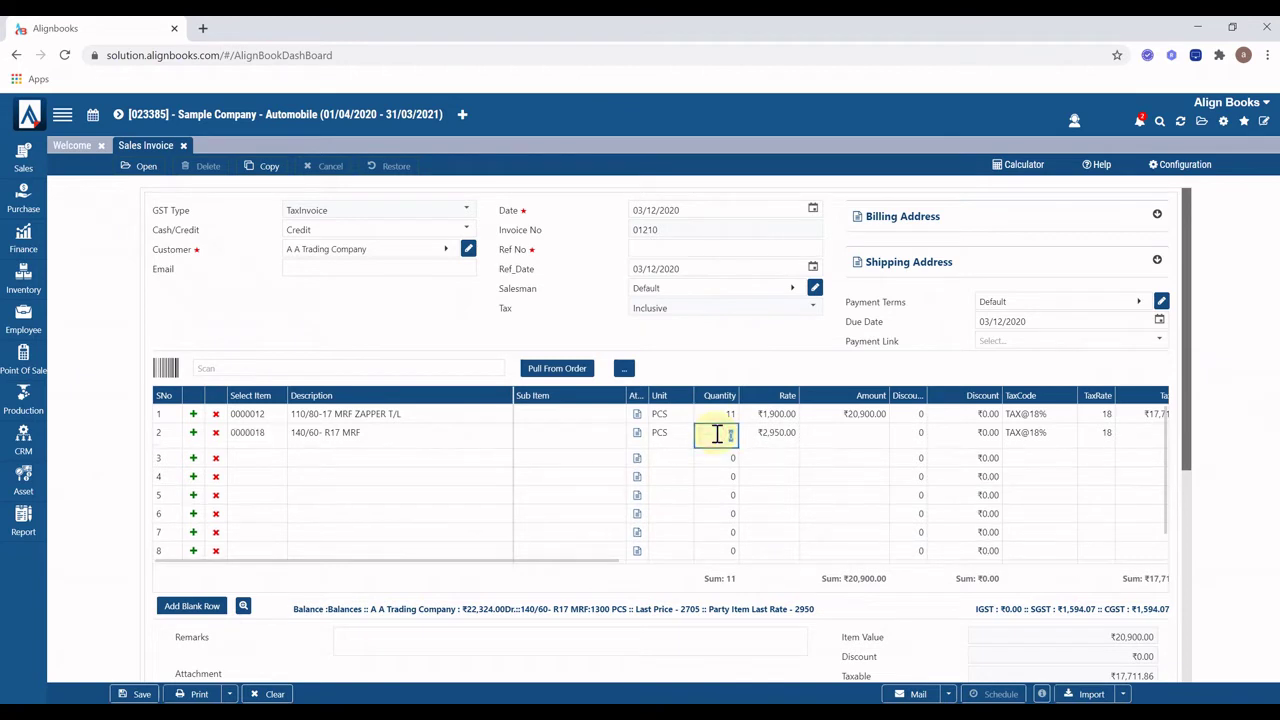
left_click(671, 363)
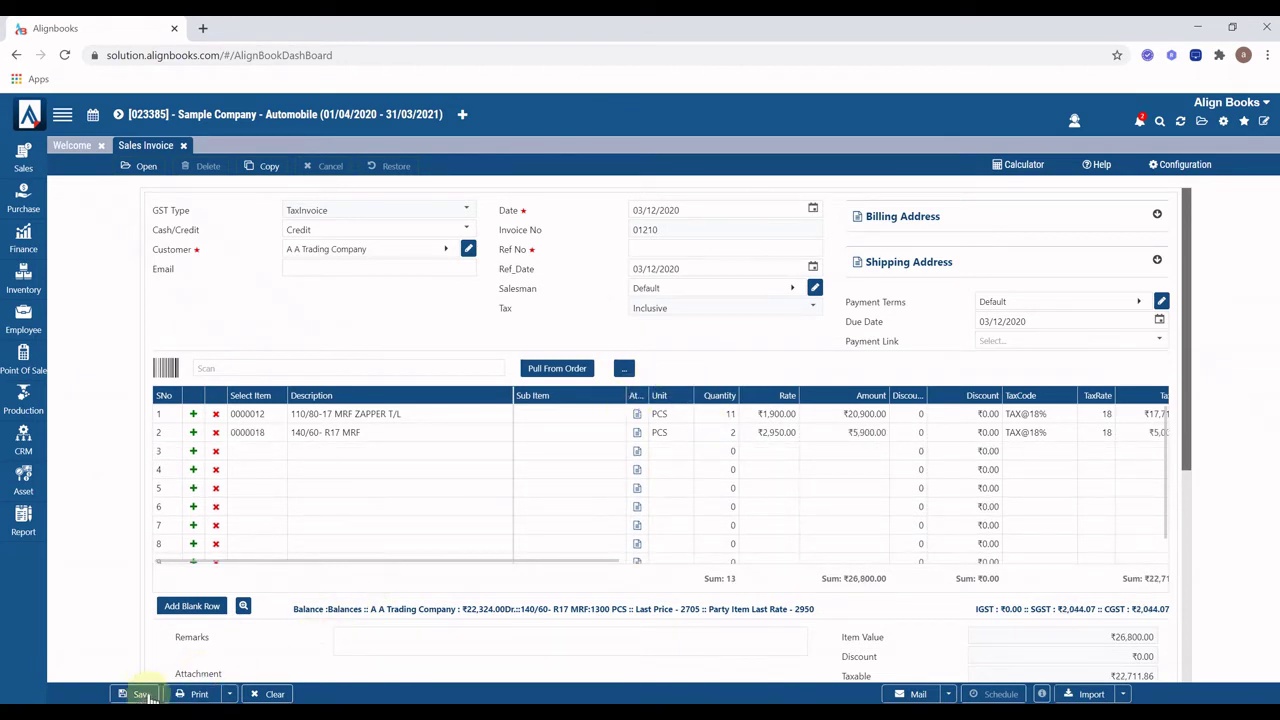
left_click(199, 694)
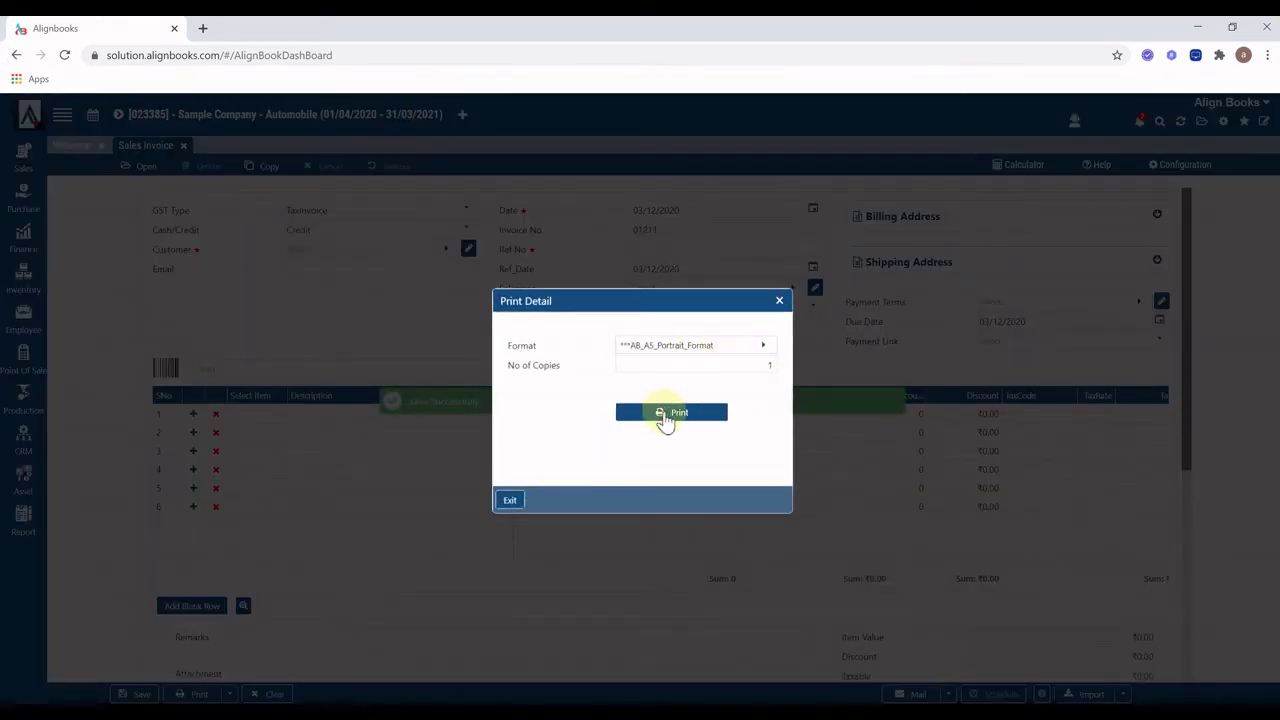
Print the saved invoice in A5 portrait format, then close the print preview
left_click(693, 348)
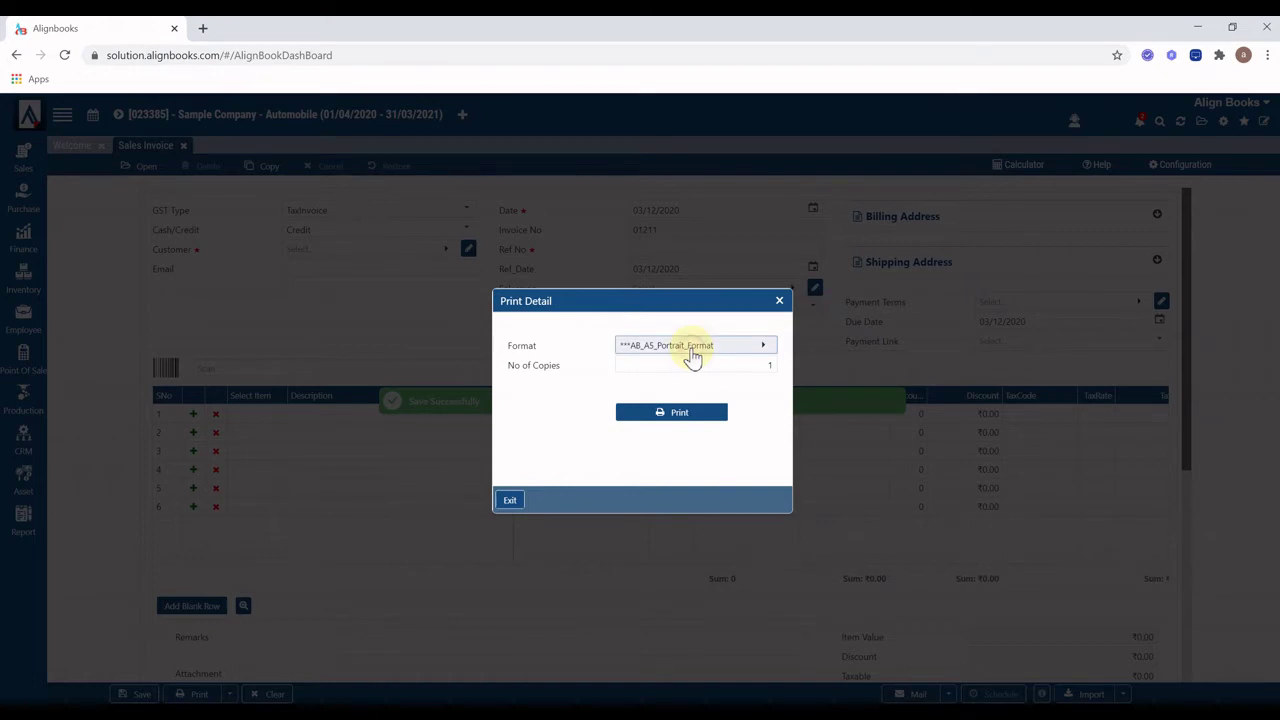
left_click(655, 426)
left_click(655, 414)
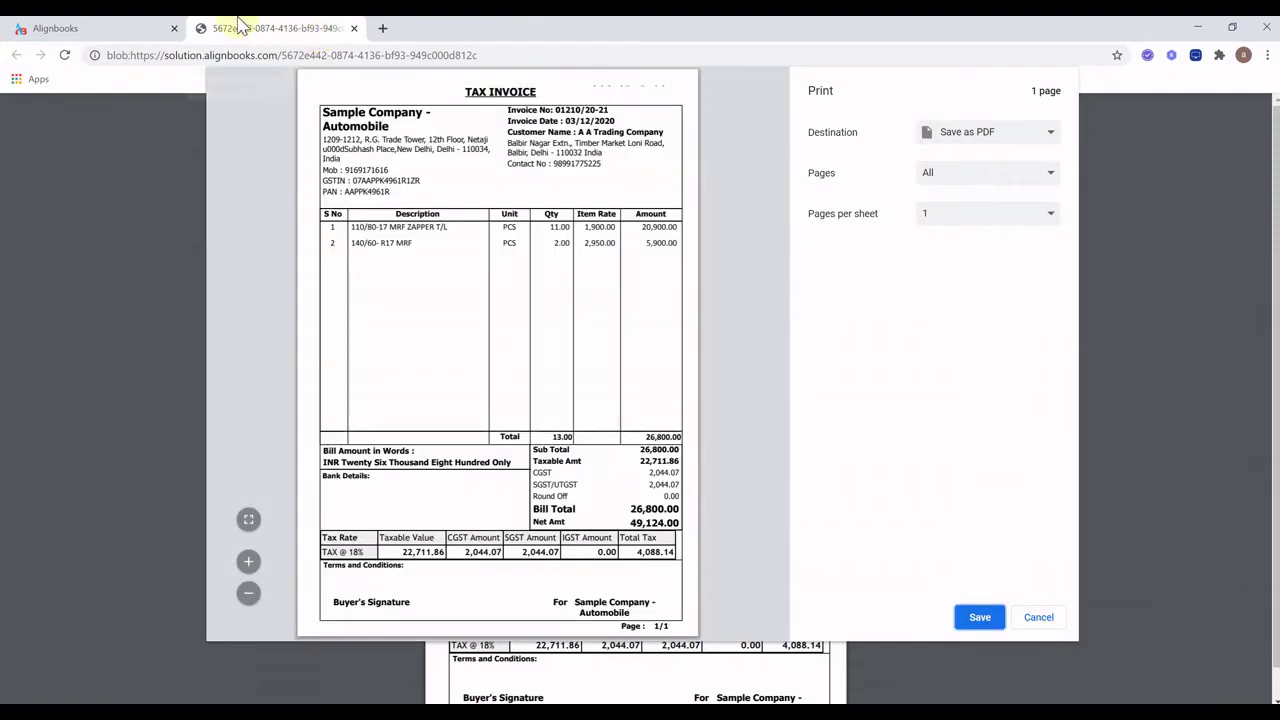
left_click(354, 28)
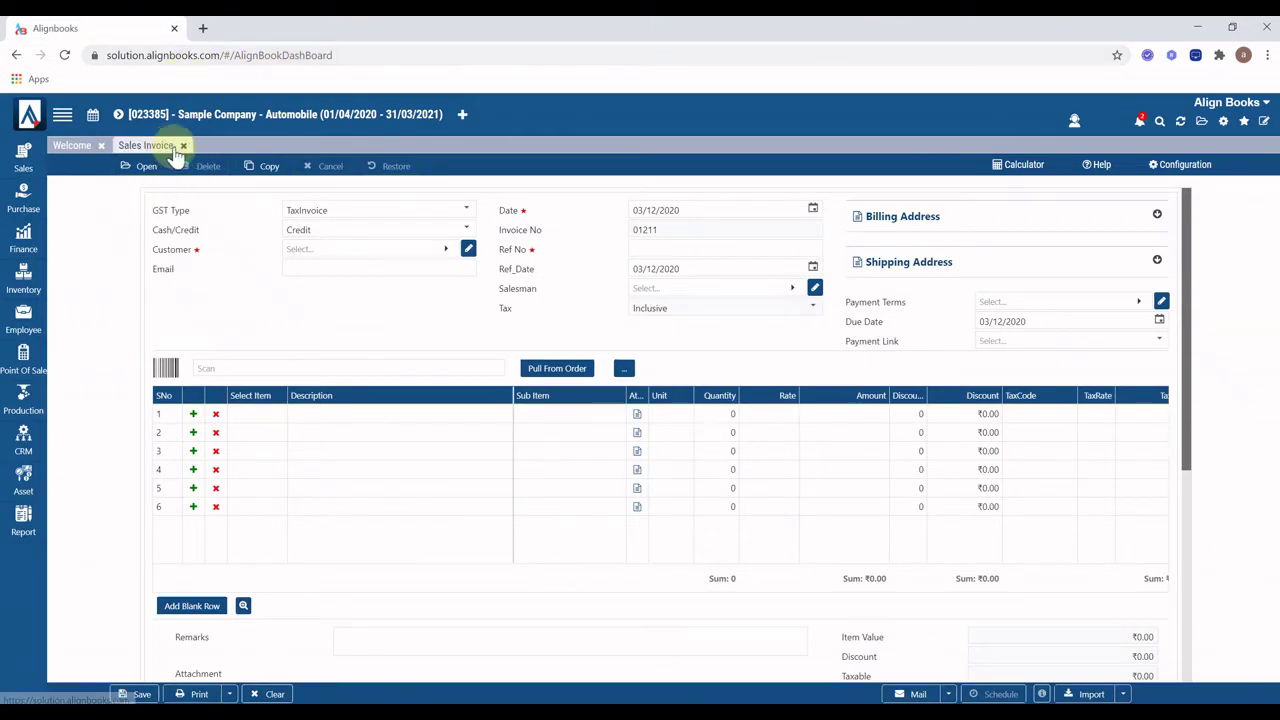
Start a payment receipt from A A Trading Company for ₹5,000 with cheque number 555
left_click(23, 170)
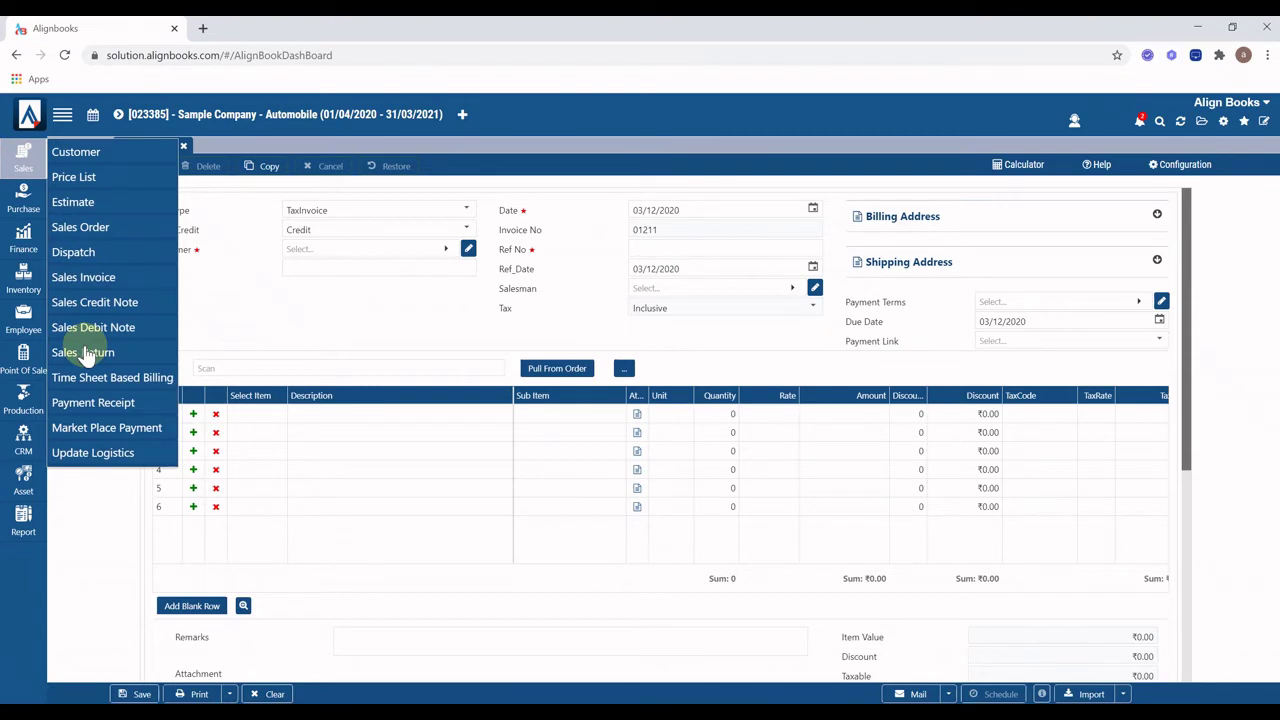
left_click(100, 405)
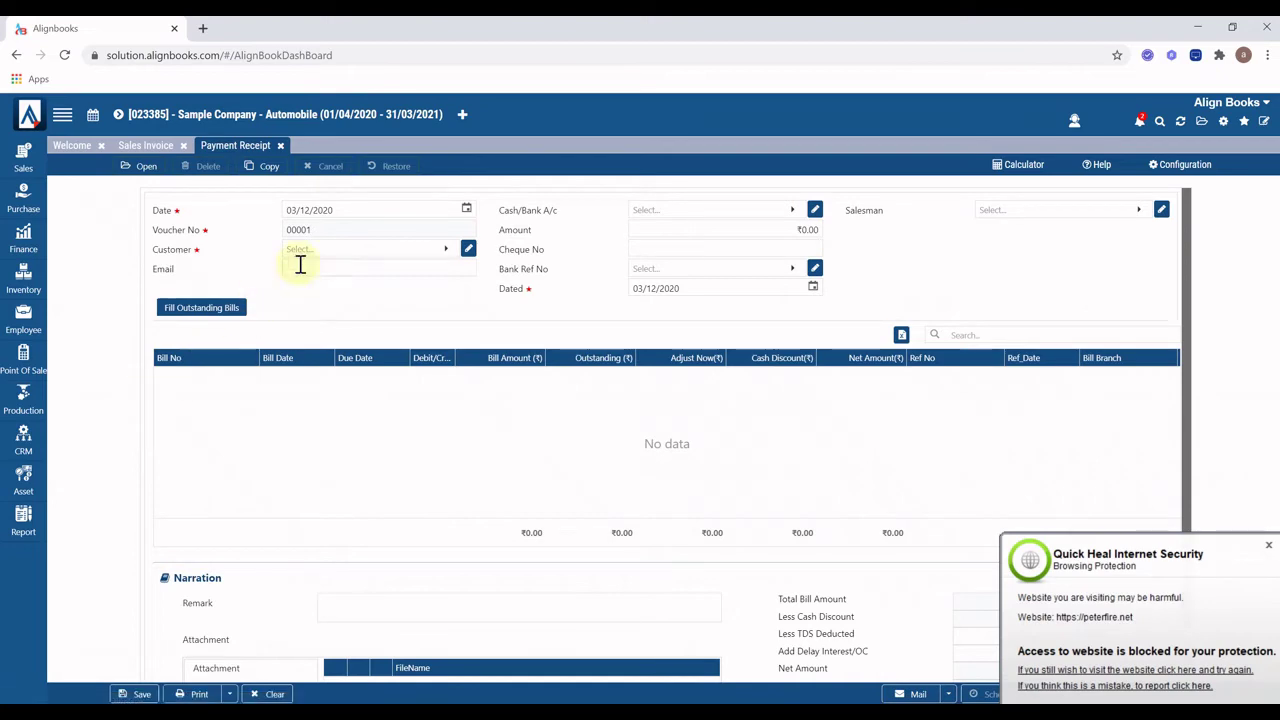
left_click(333, 256)
left_click(310, 350)
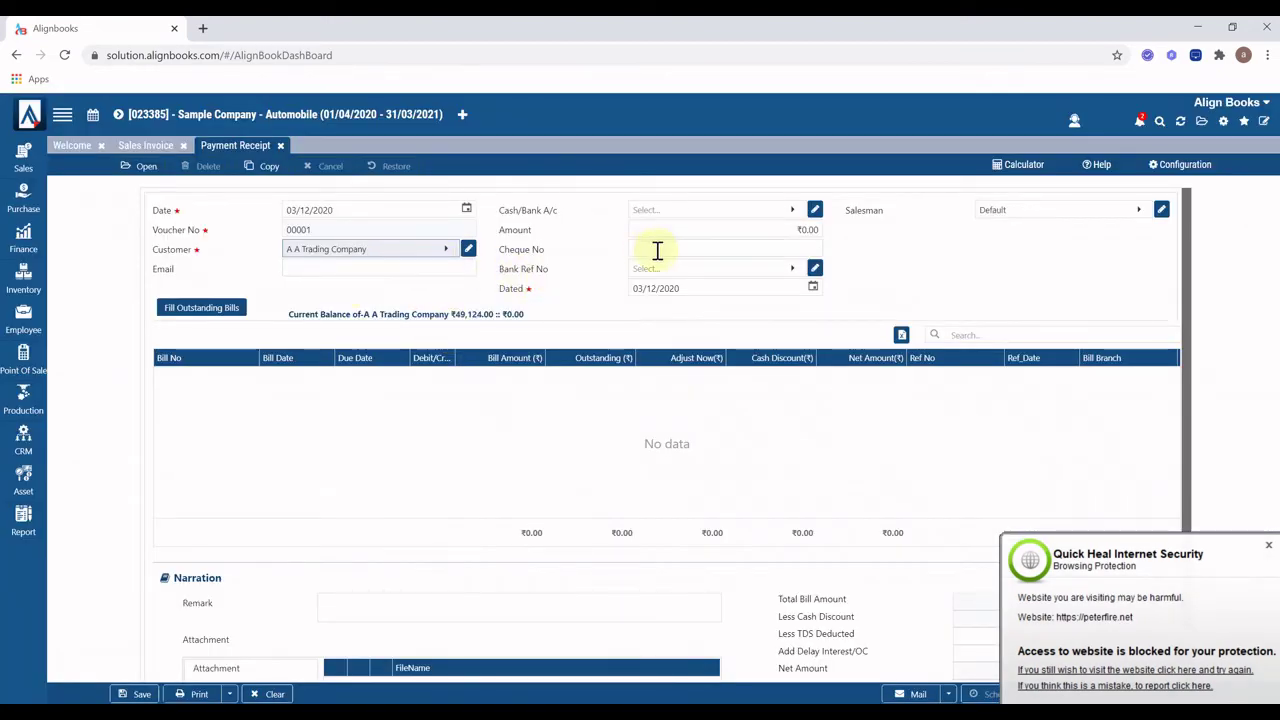
left_click(688, 229)
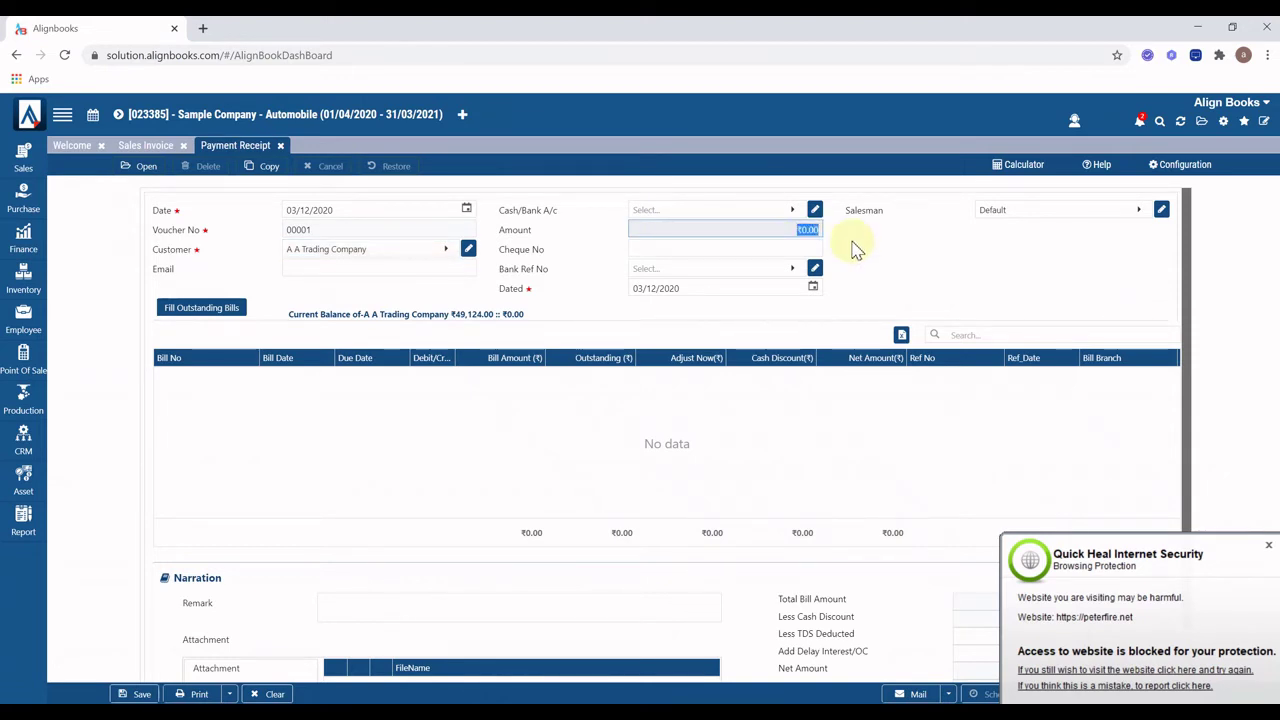
type("5,000")
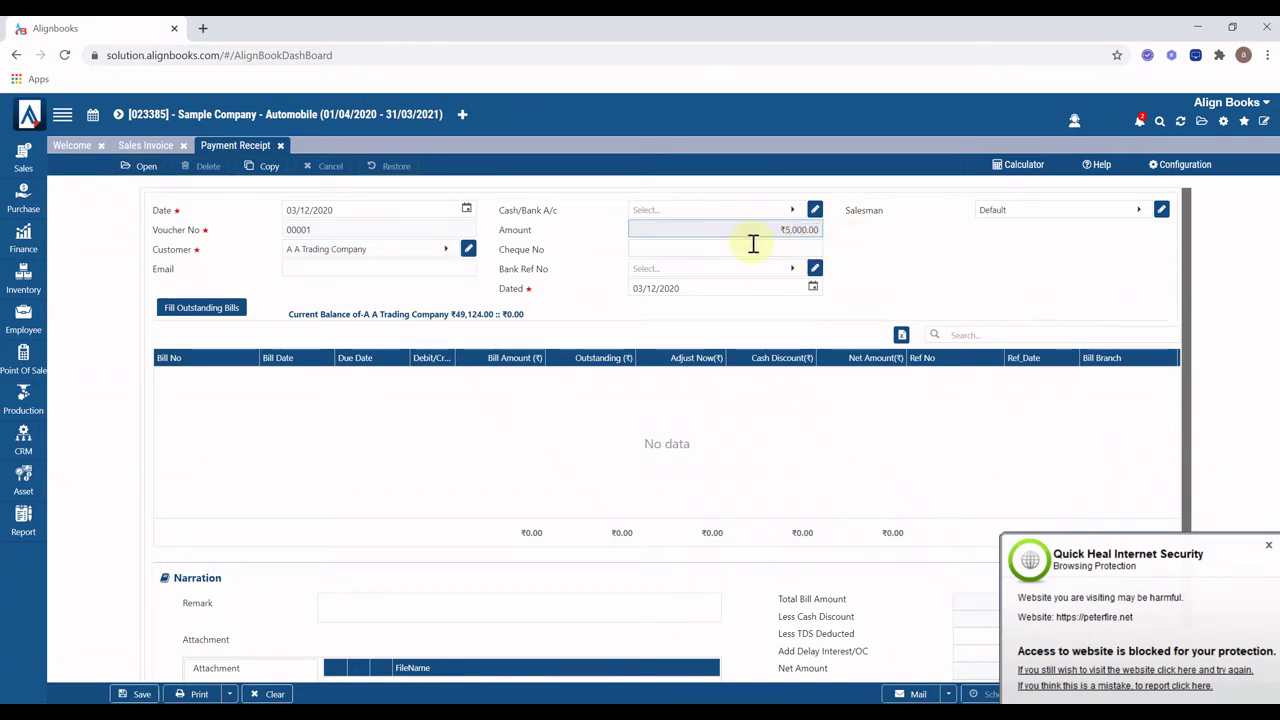
left_click(750, 249)
type("555")
Load the outstanding bills and adjust ₹344 and ₹6,777 against them
left_click(218, 308)
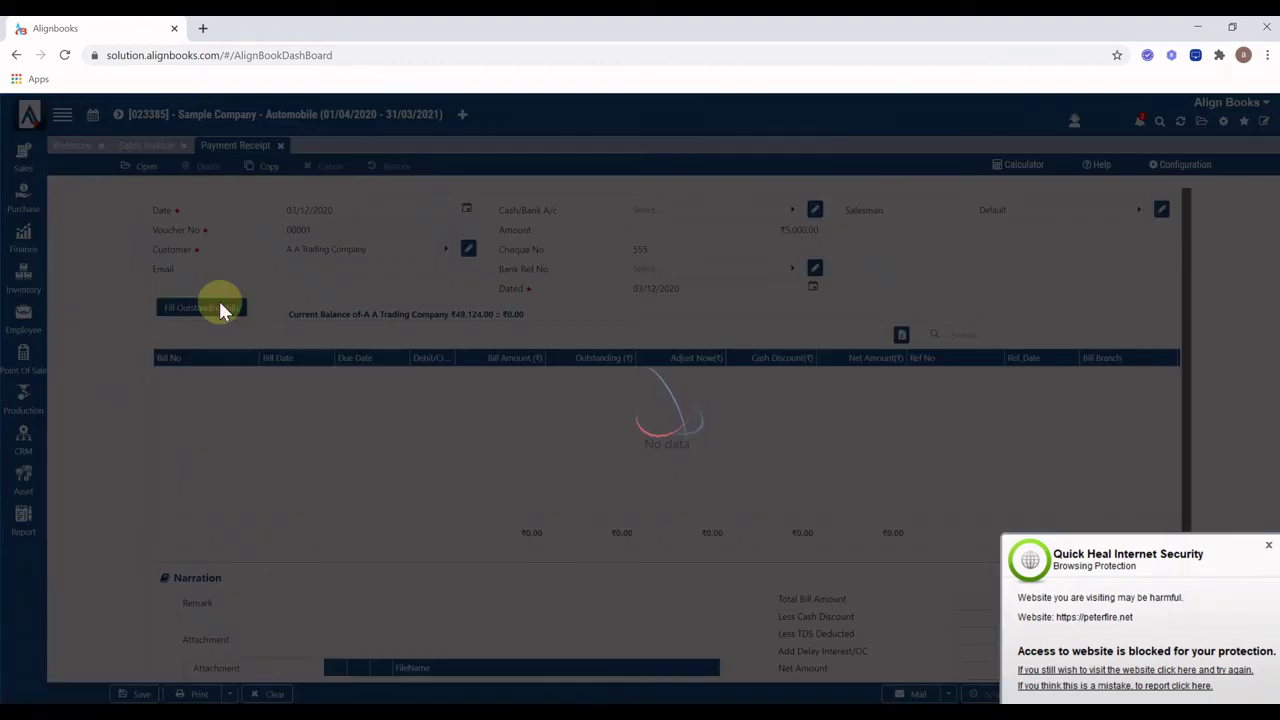
left_click(670, 377)
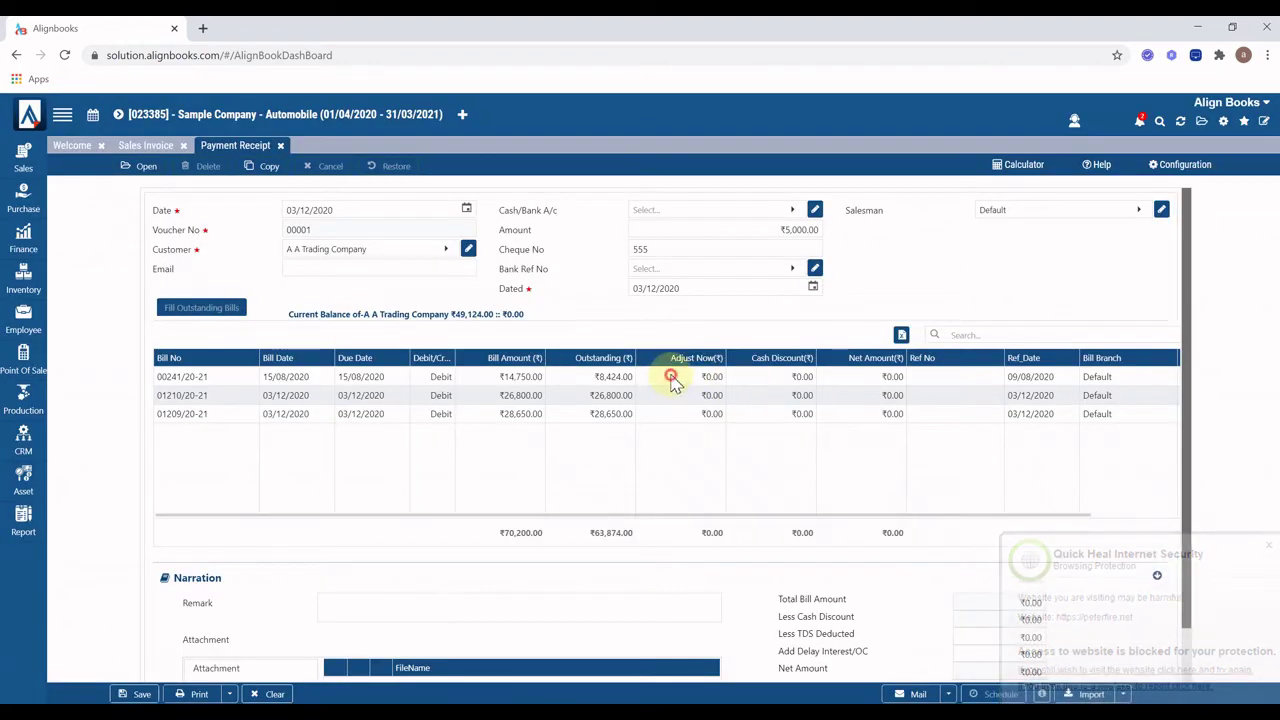
left_click(672, 376)
type("344")
left_click(678, 405)
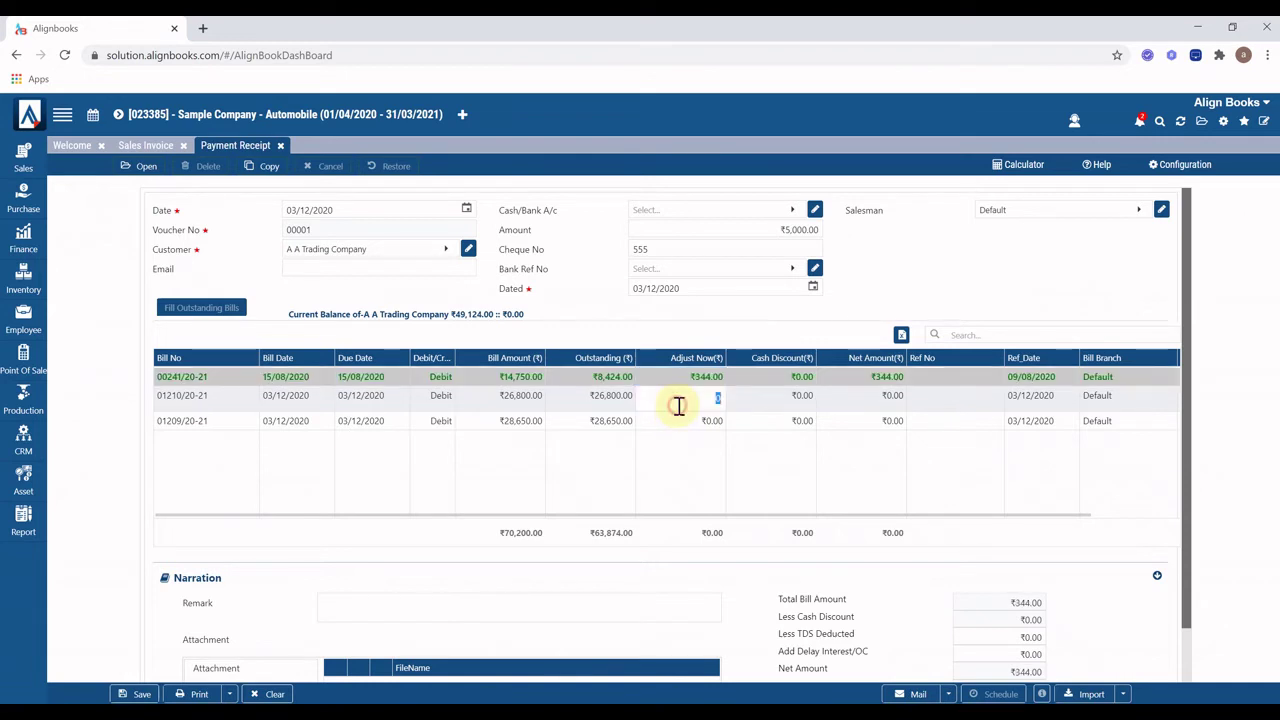
left_click(678, 405)
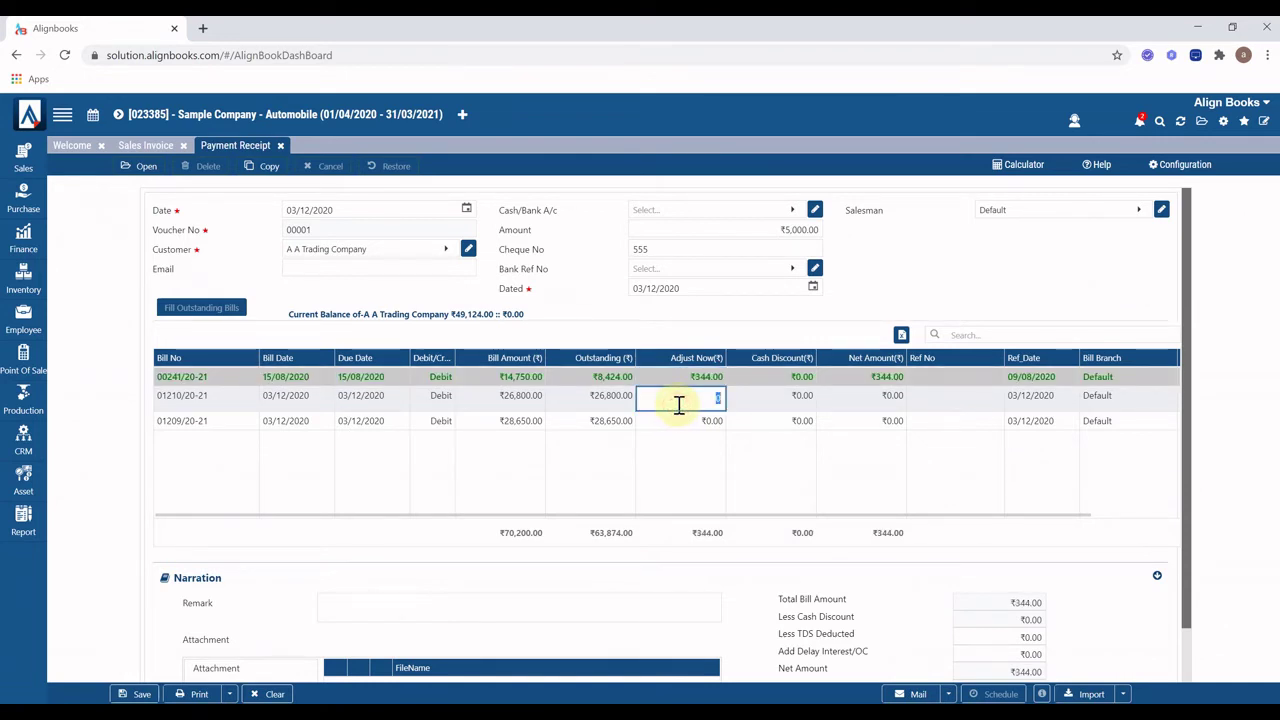
type("6777")
left_click(700, 332)
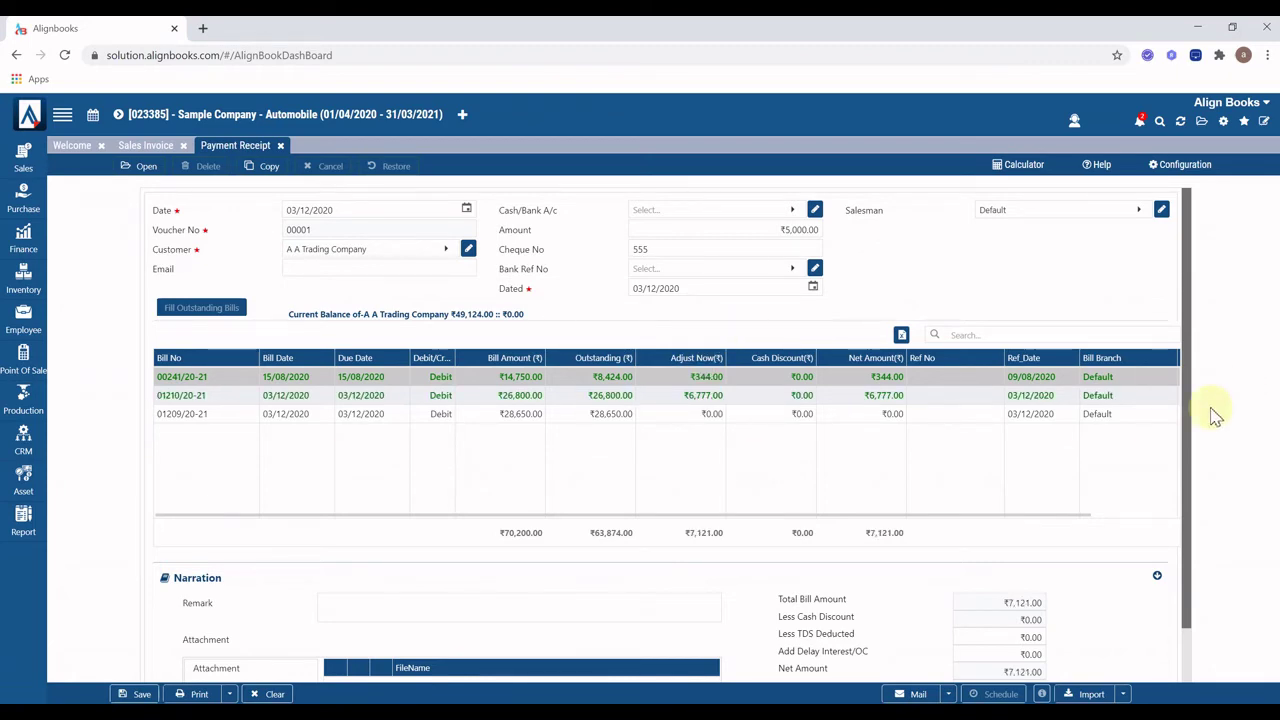
Save the payment receipt, then start a new vendor bill payment
left_click_drag(1188, 447, 1172, 525)
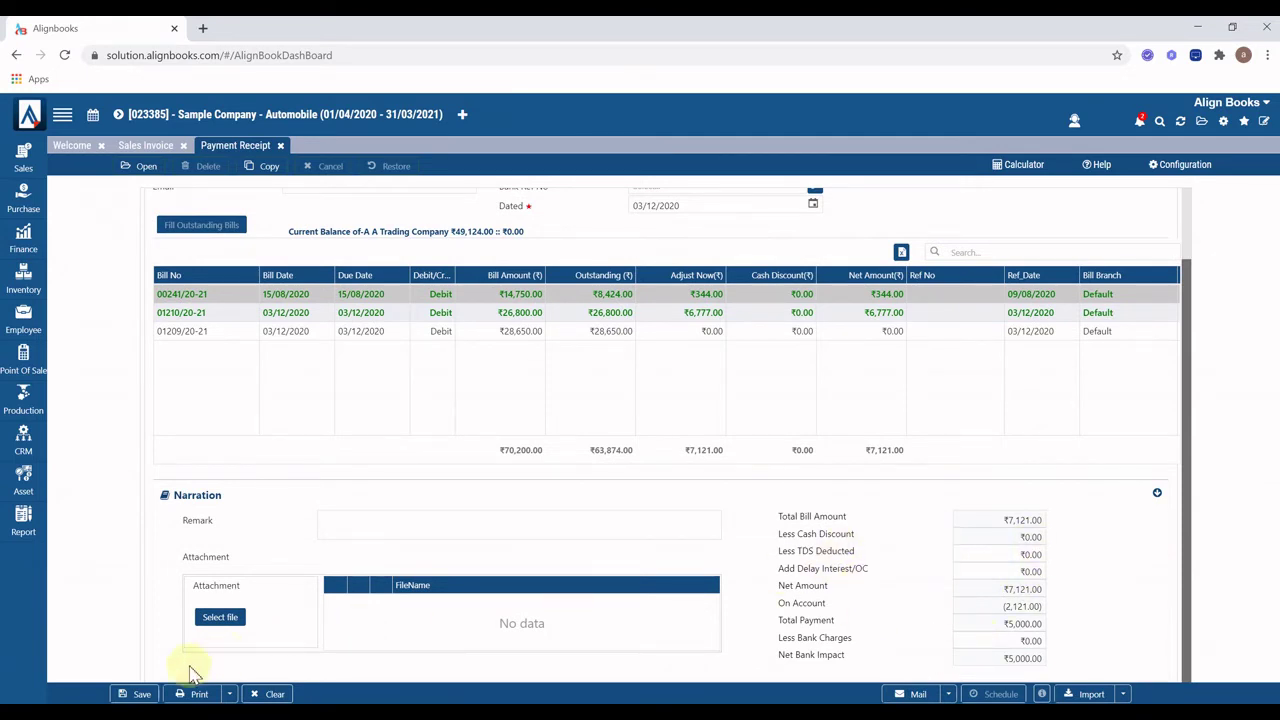
left_click(127, 695)
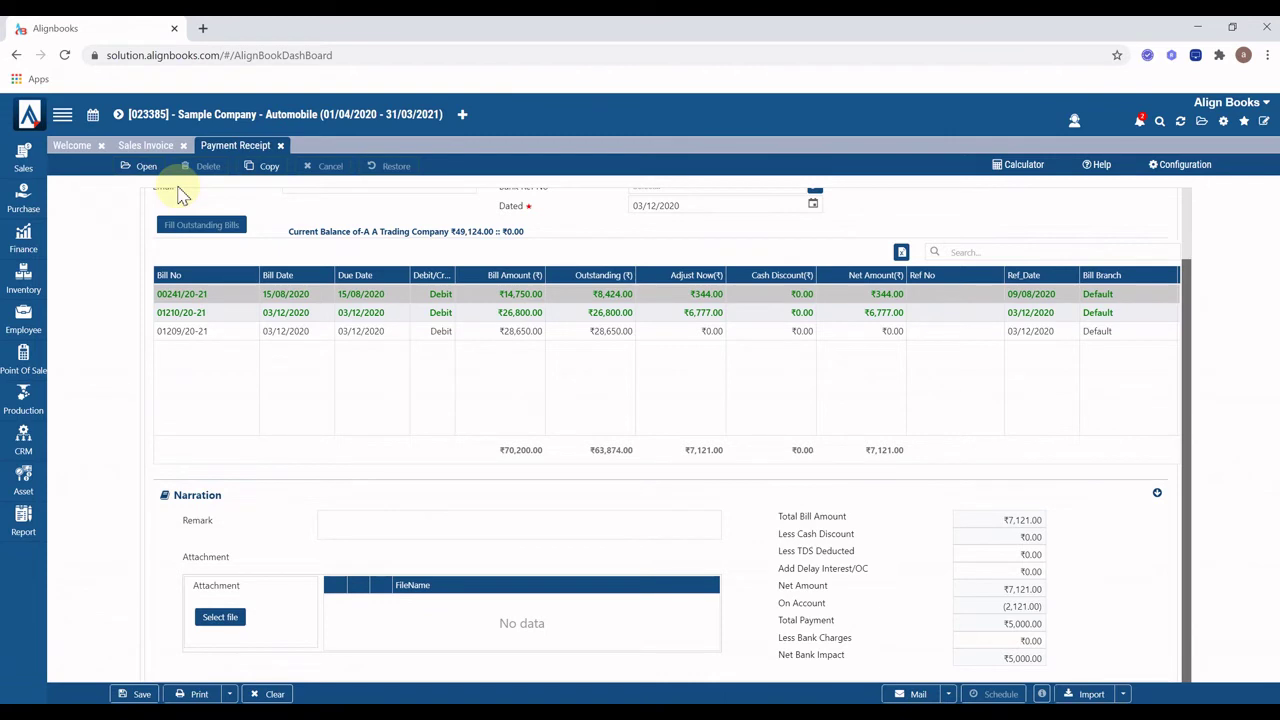
left_click_drag(1193, 375, 1191, 263)
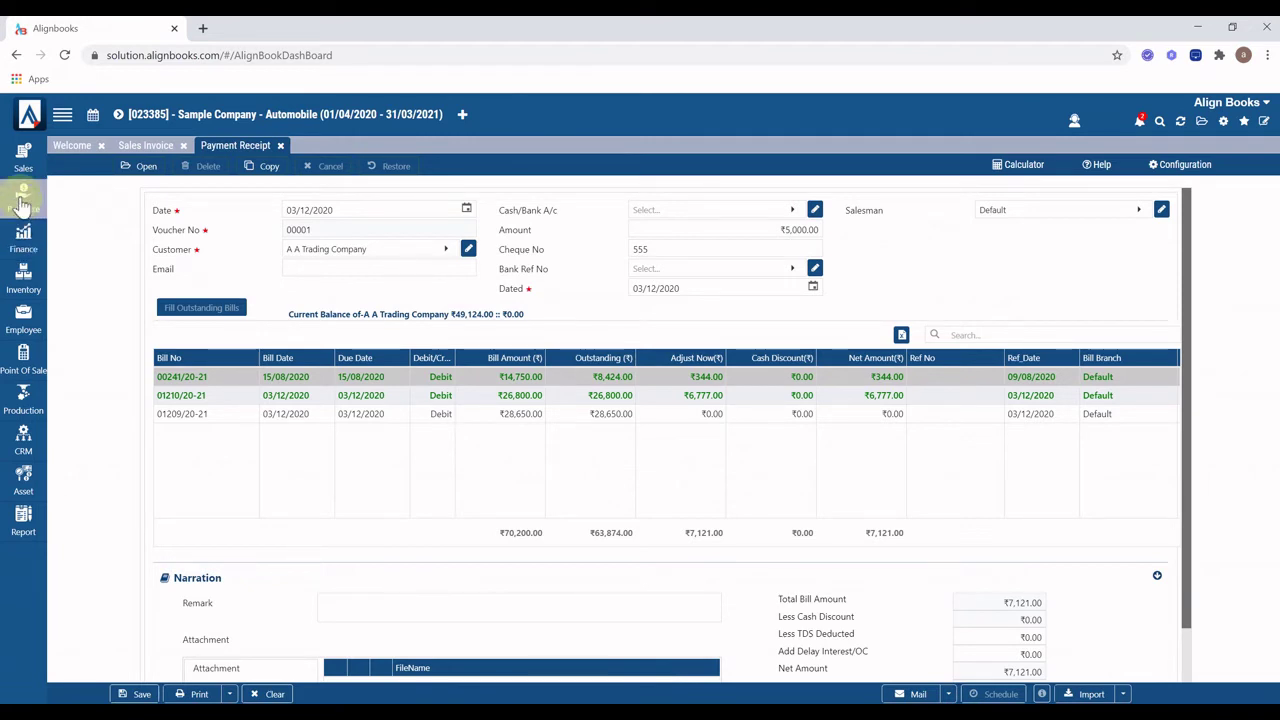
left_click(23, 203)
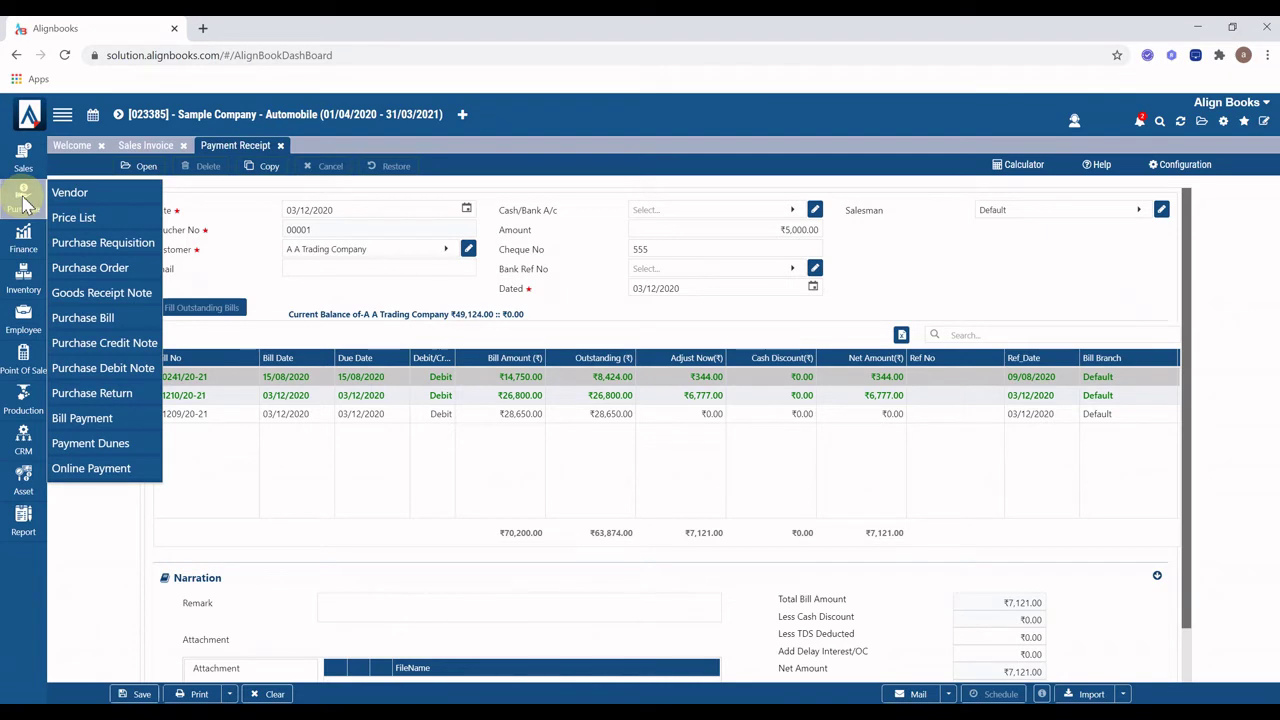
left_click(80, 420)
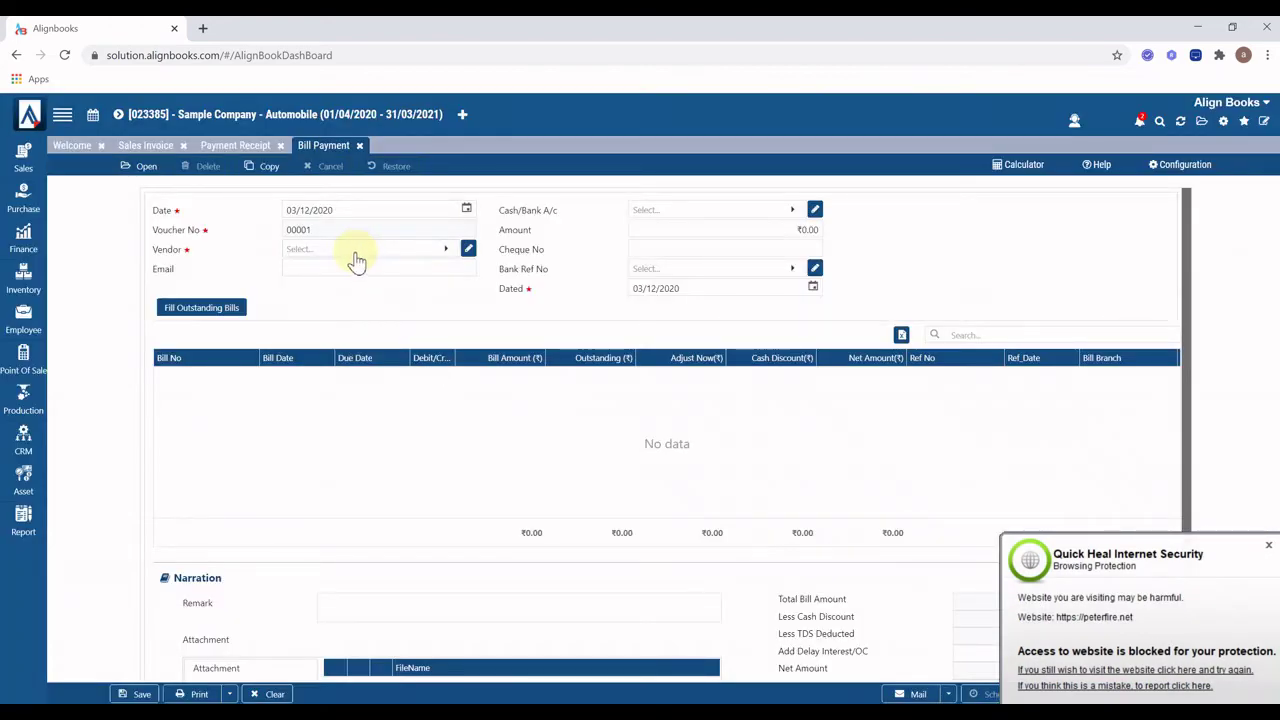
Set up a ₹40,000 bill payment to Aerochem India and load its outstanding bills
left_click(355, 252)
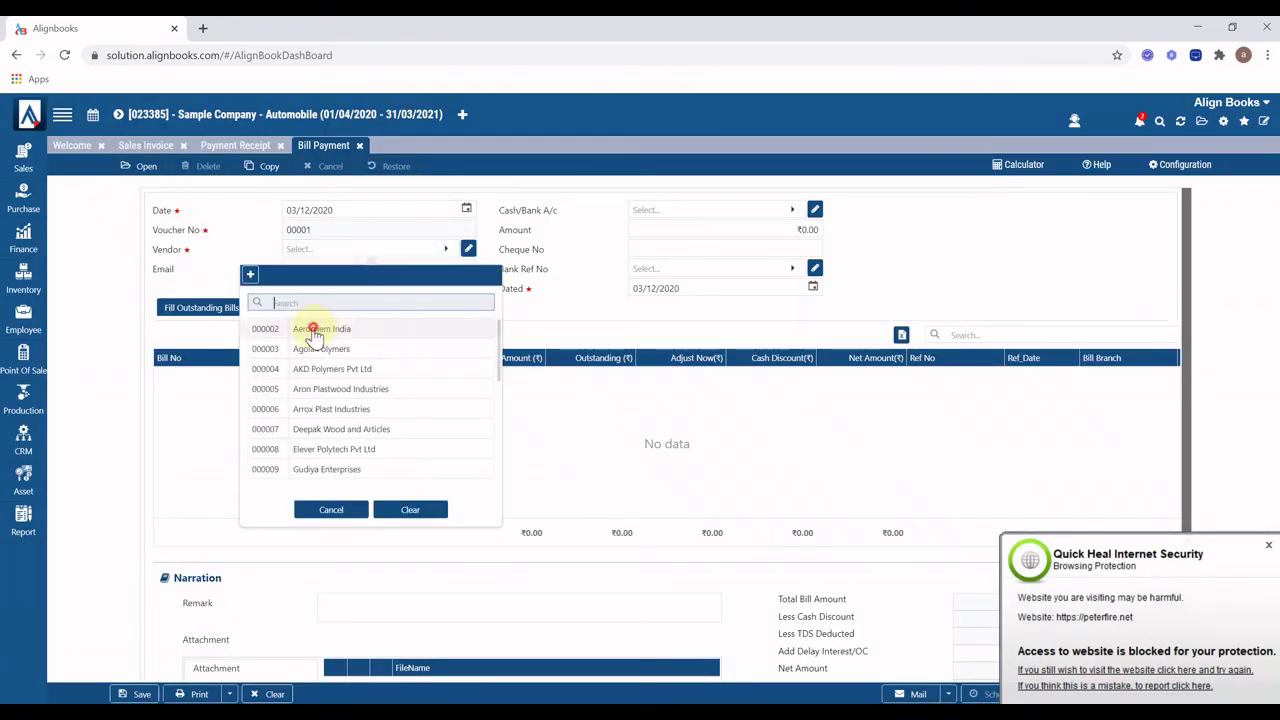
left_click(308, 331)
left_click(696, 229)
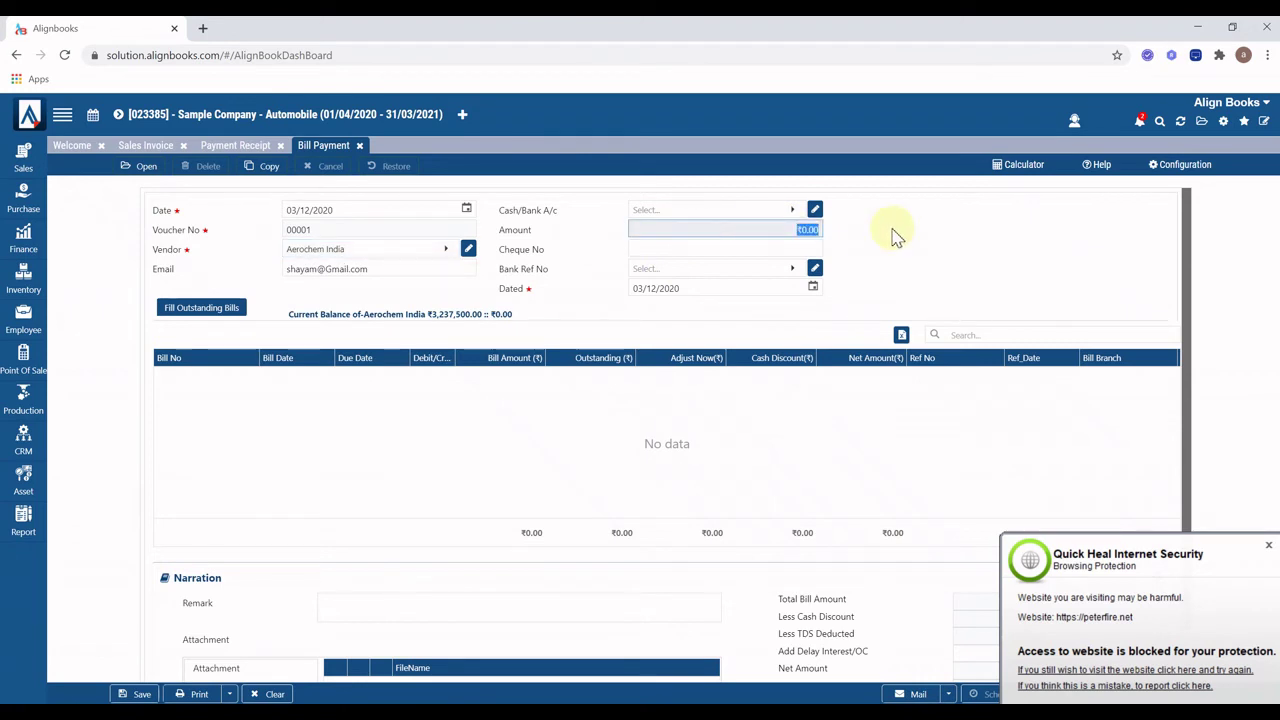
type("40,000")
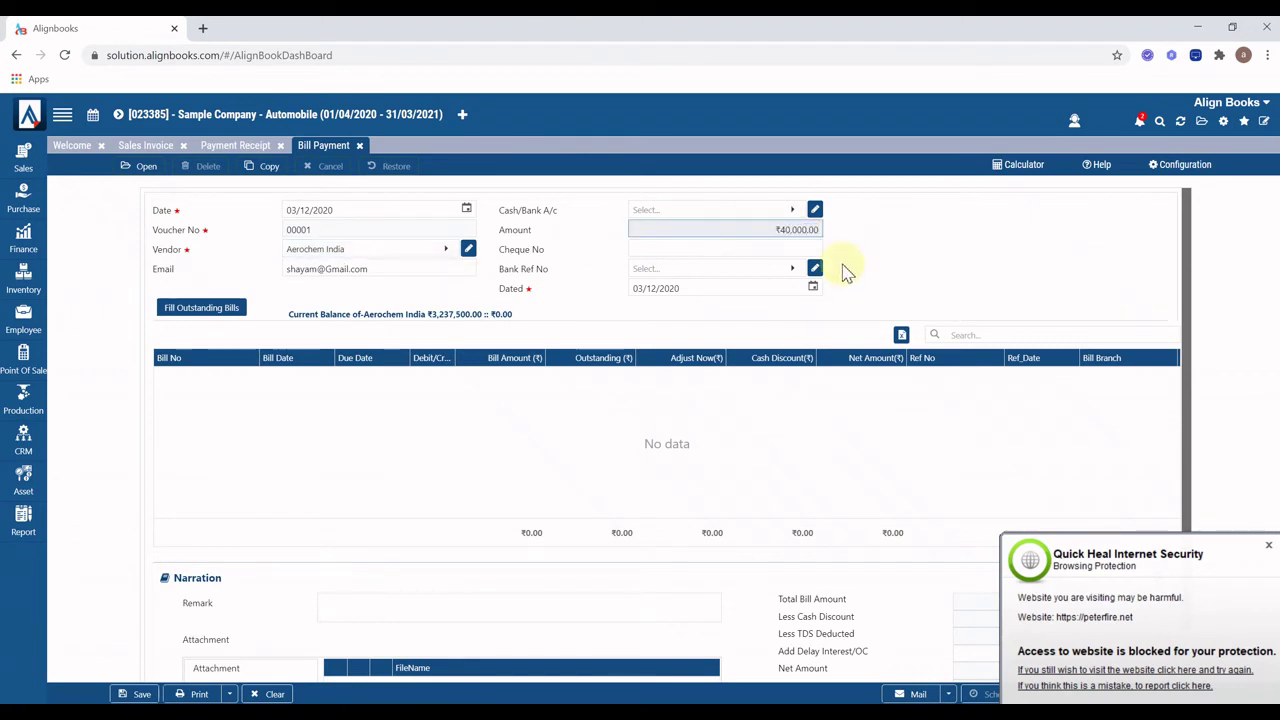
left_click(720, 251)
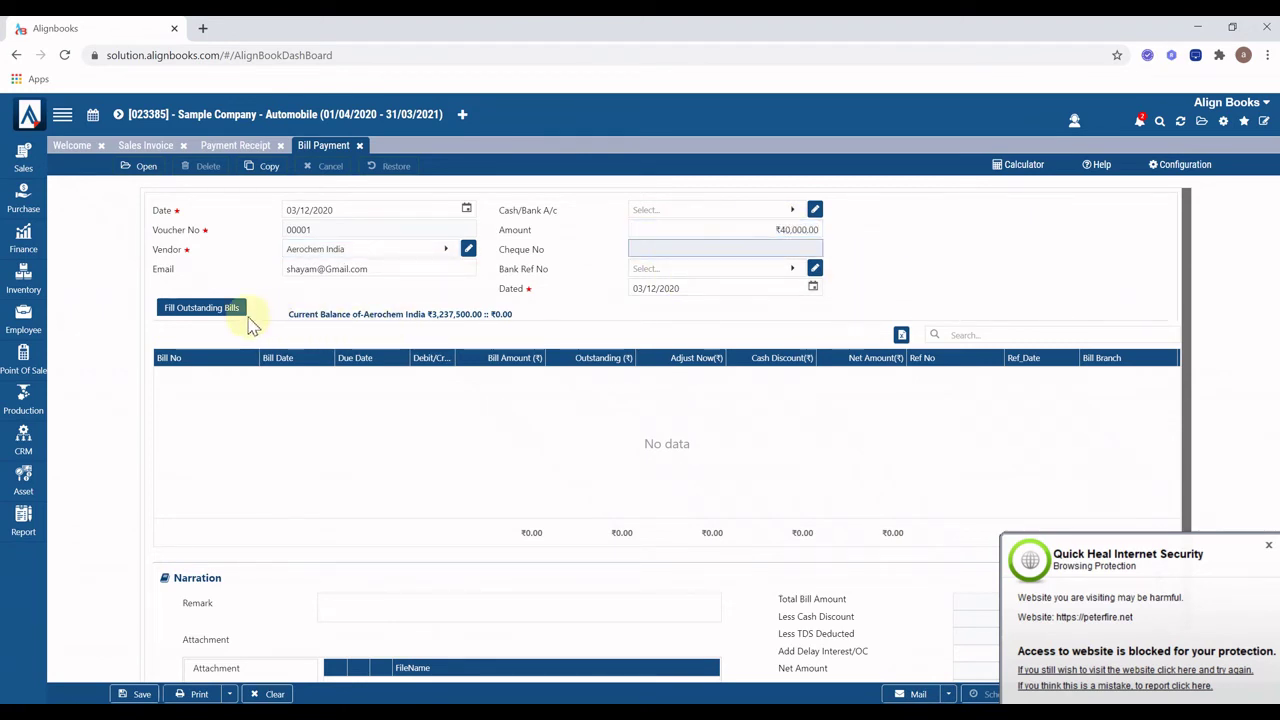
left_click(199, 309)
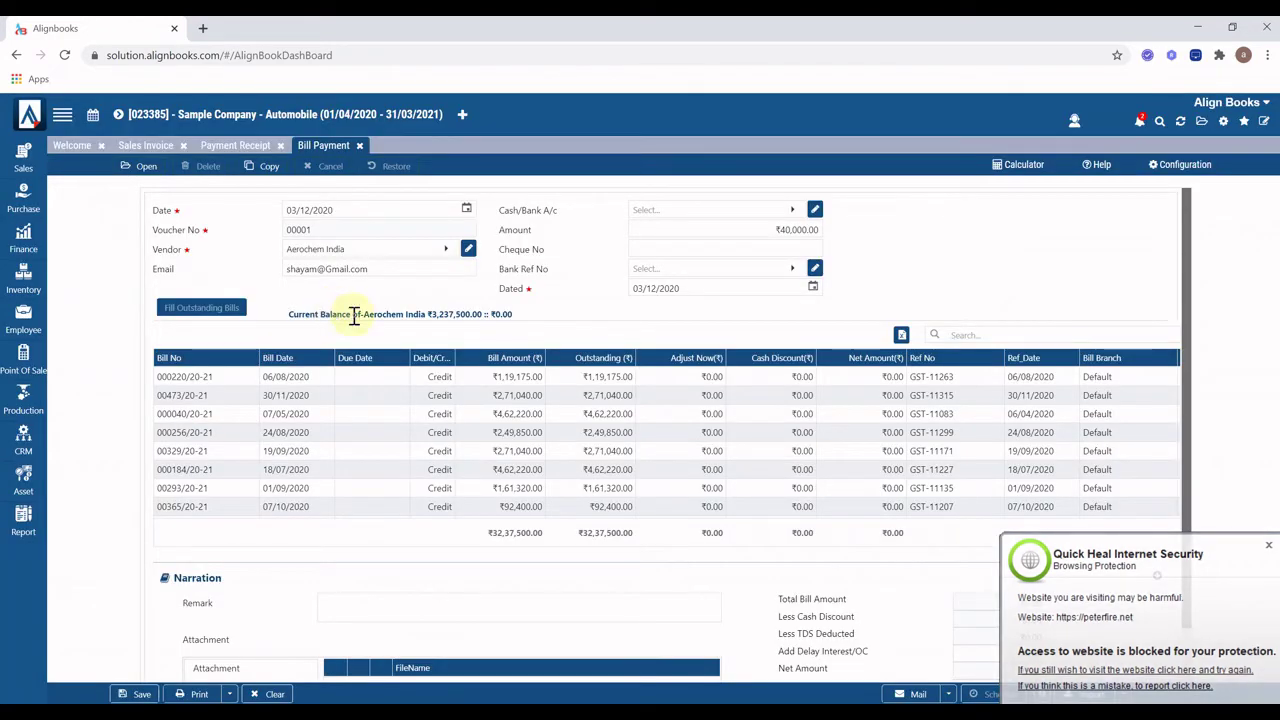
Adjust ₹4,555 and ₹5,677 against the two bills and check the totals panel
left_click(676, 388)
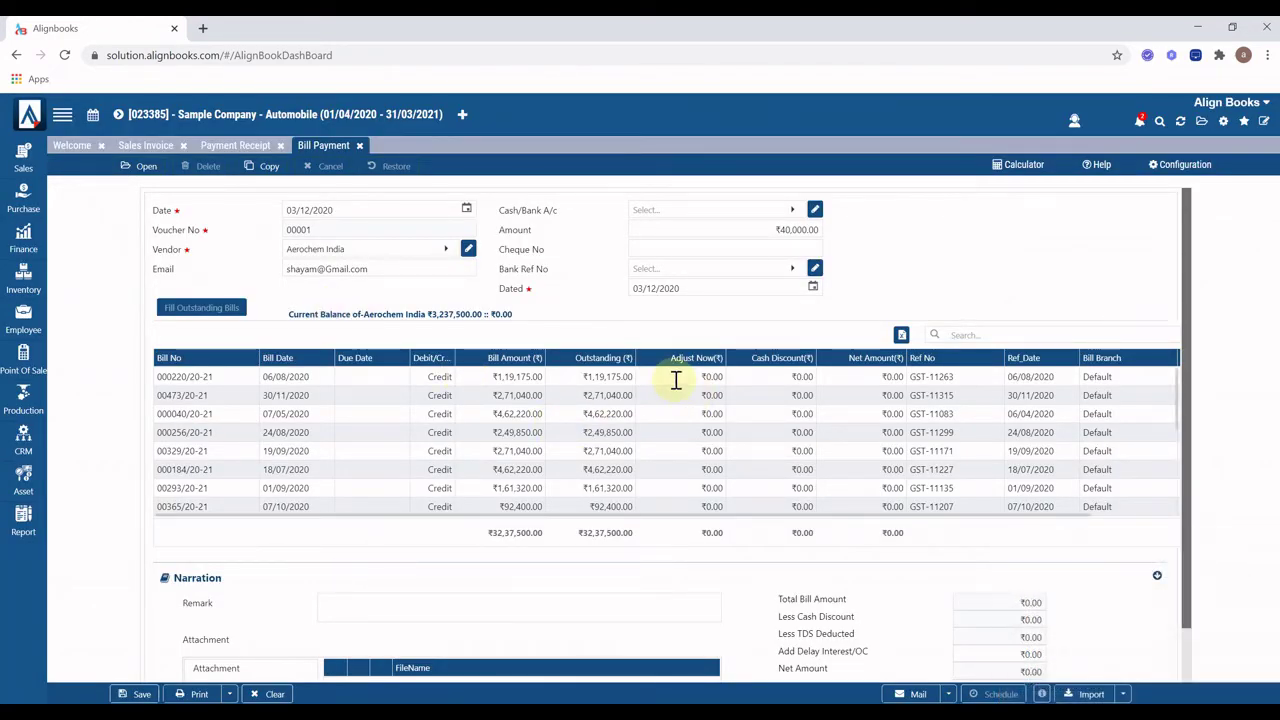
type("4555")
left_click(660, 324)
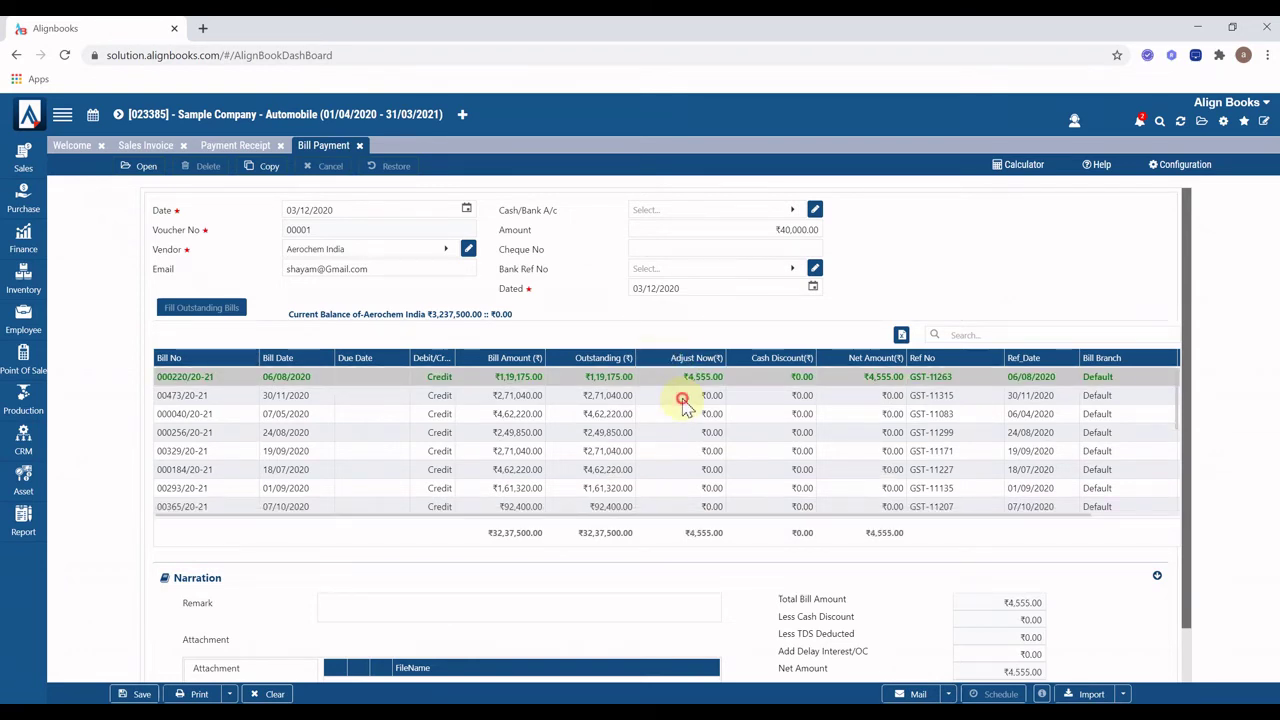
left_click(683, 400)
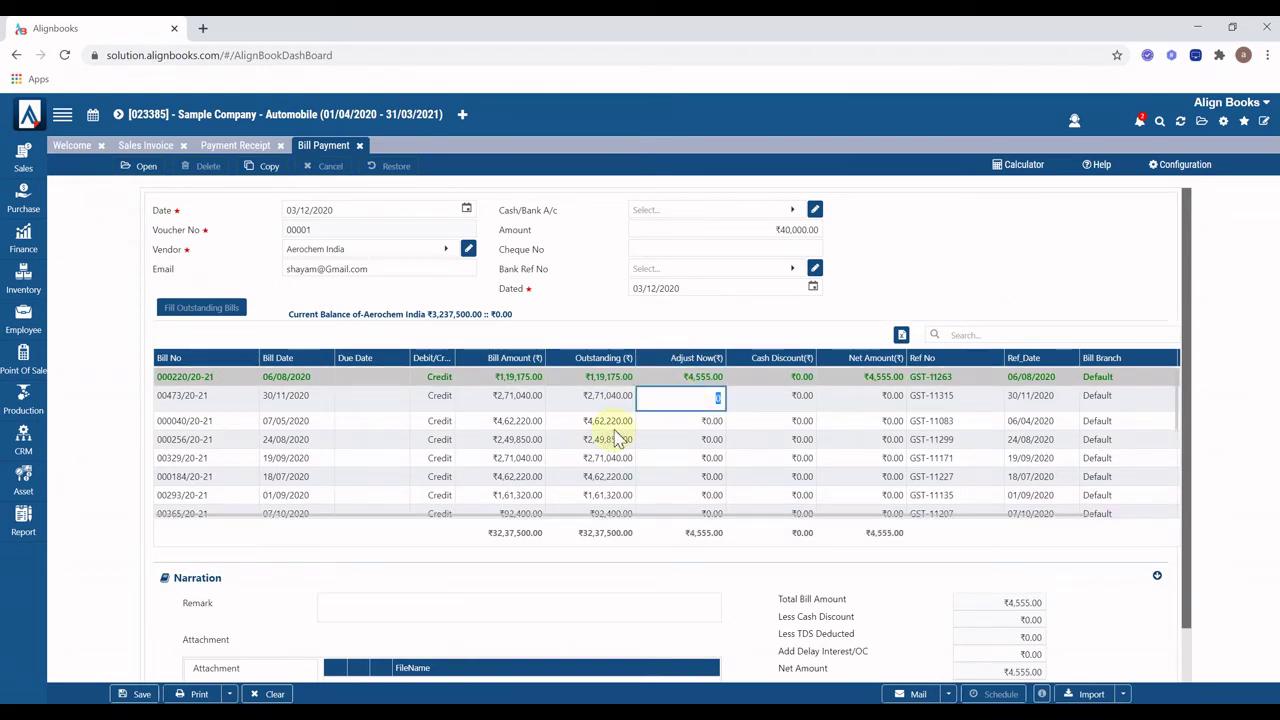
left_click(743, 330)
left_click_drag(1186, 500, 1182, 606)
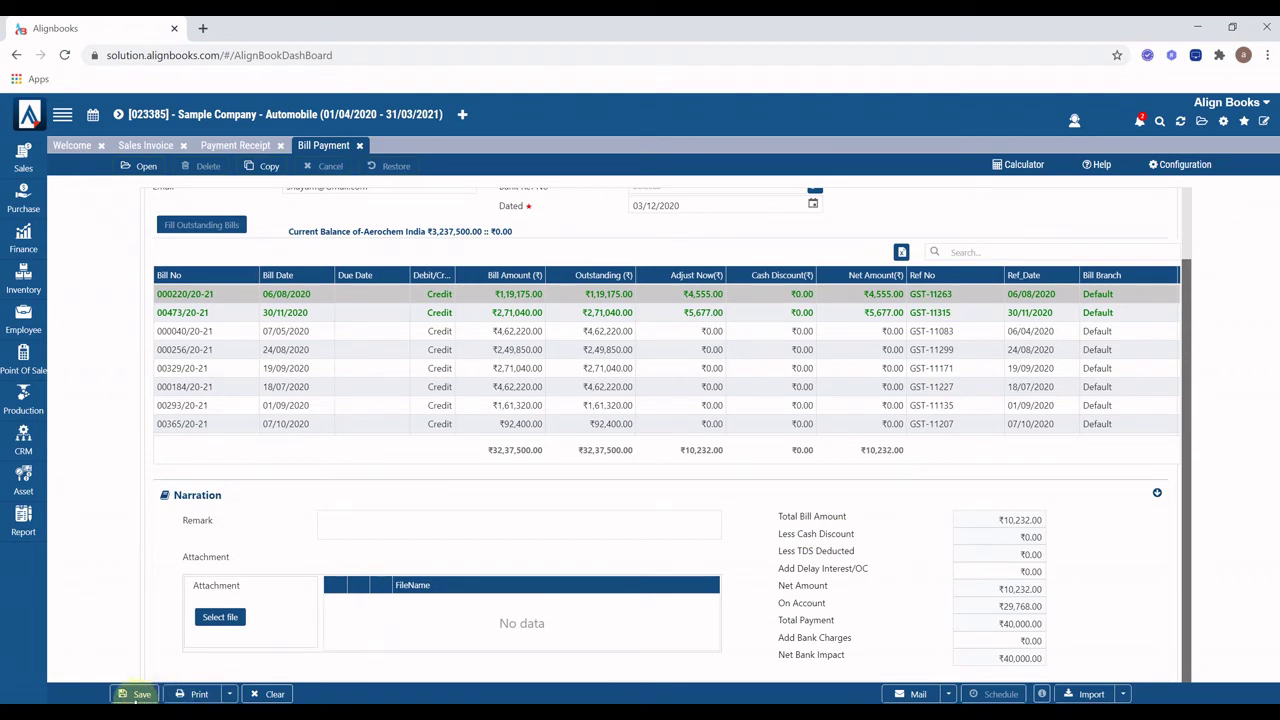
Close the bill payment and load Payment Dunes for PNB Bank with Adhoc payment type
left_click(360, 146)
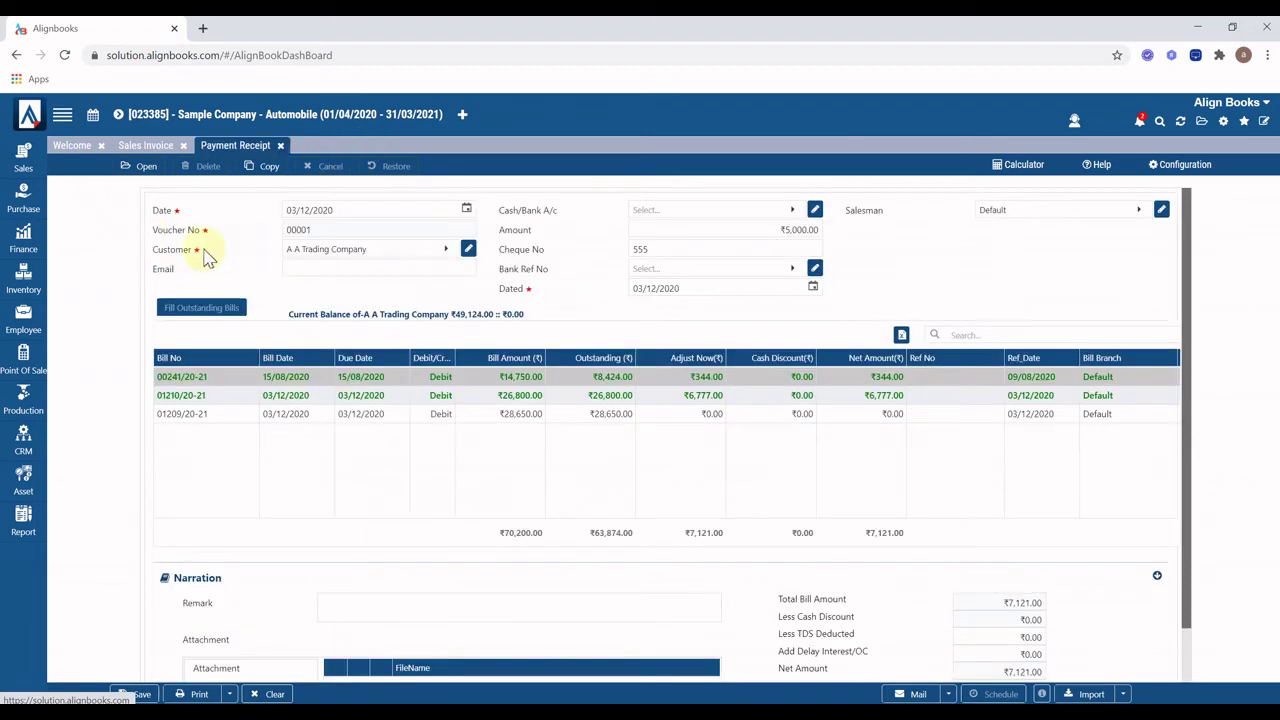
left_click(18, 215)
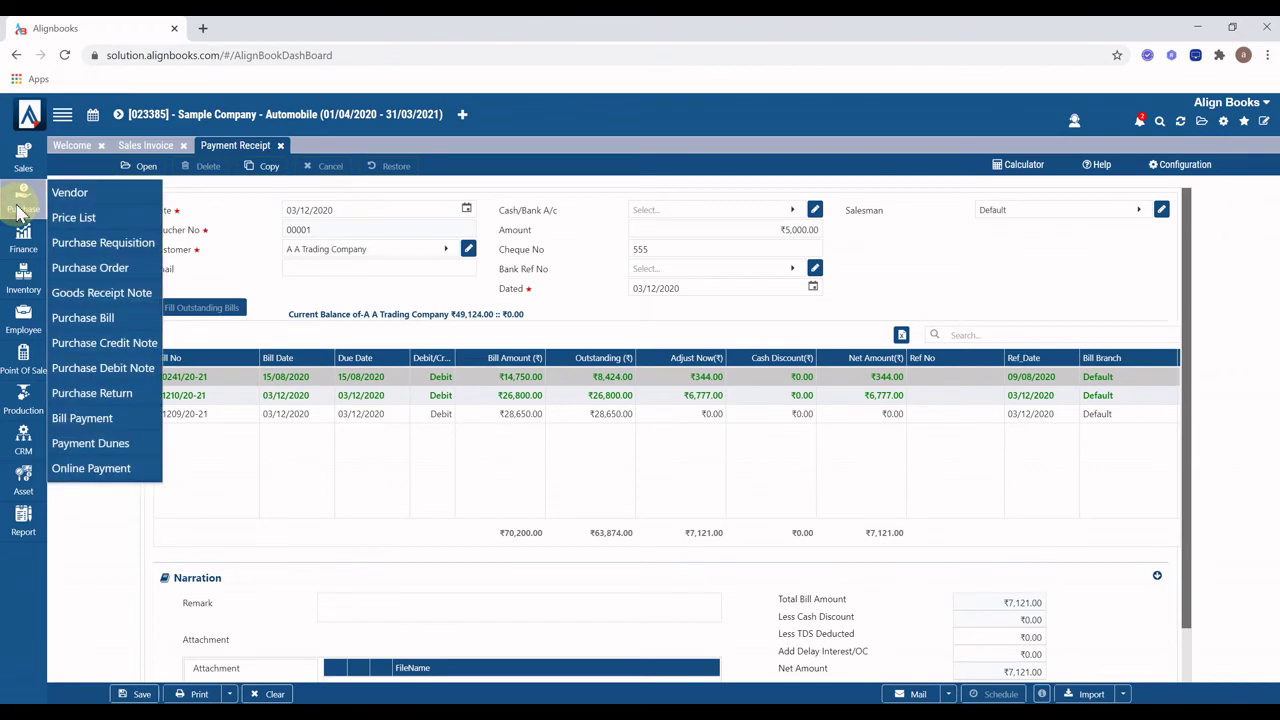
left_click(84, 445)
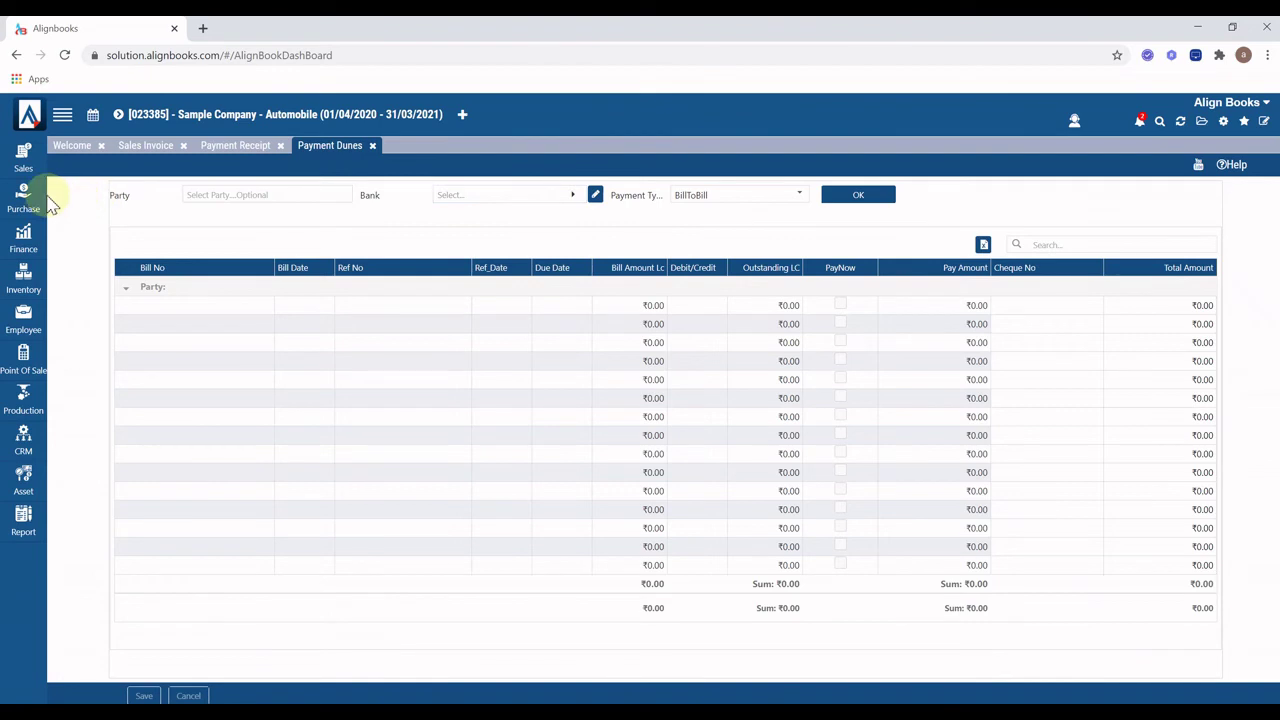
left_click(513, 198)
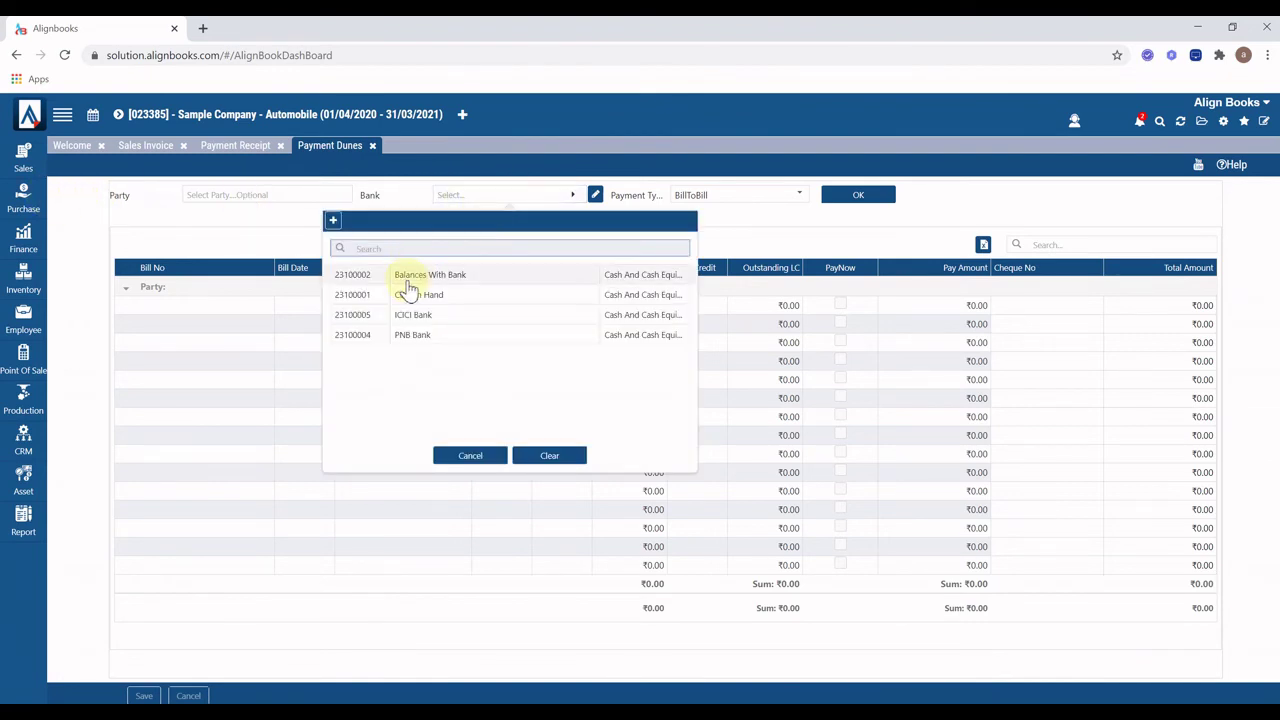
left_click(409, 337)
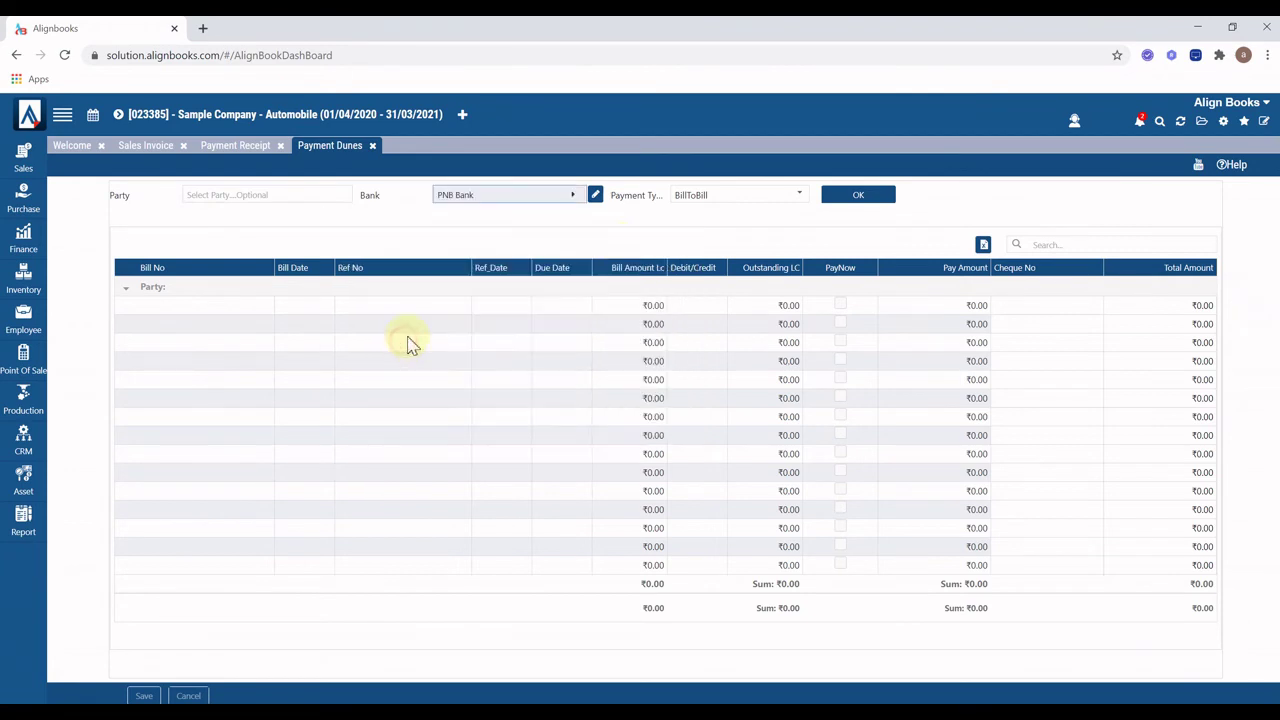
left_click(723, 198)
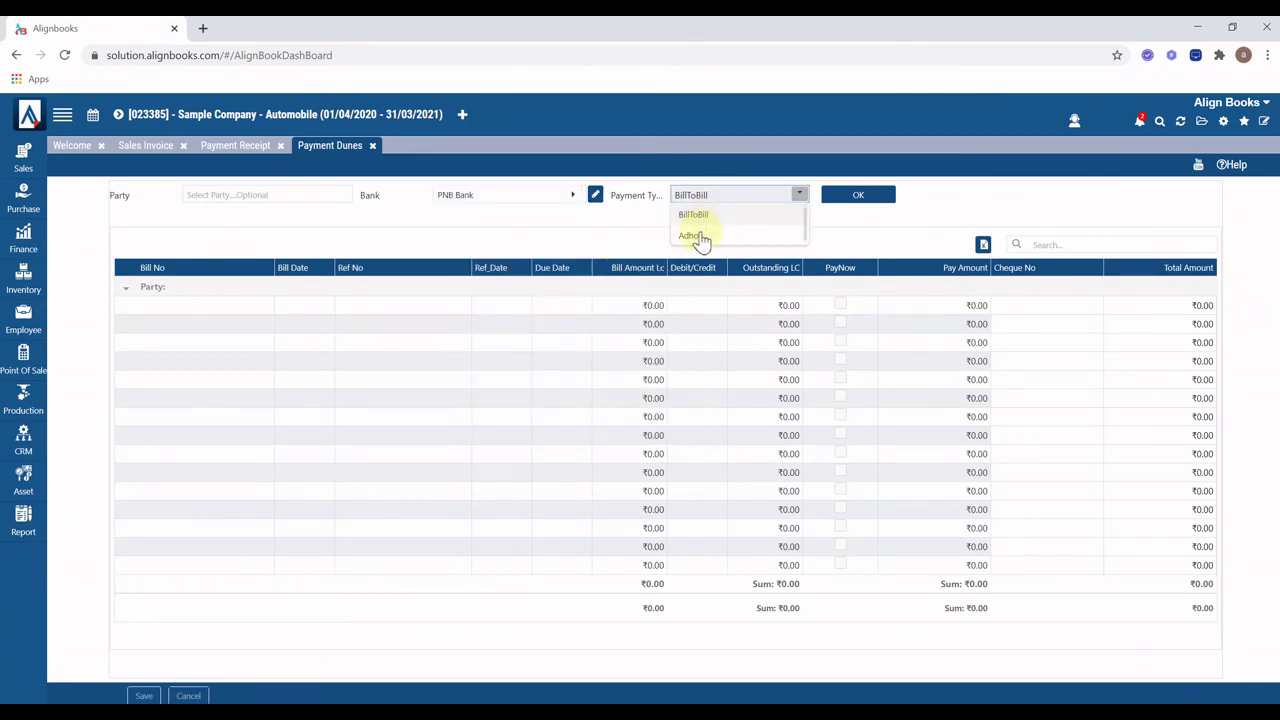
left_click(710, 238)
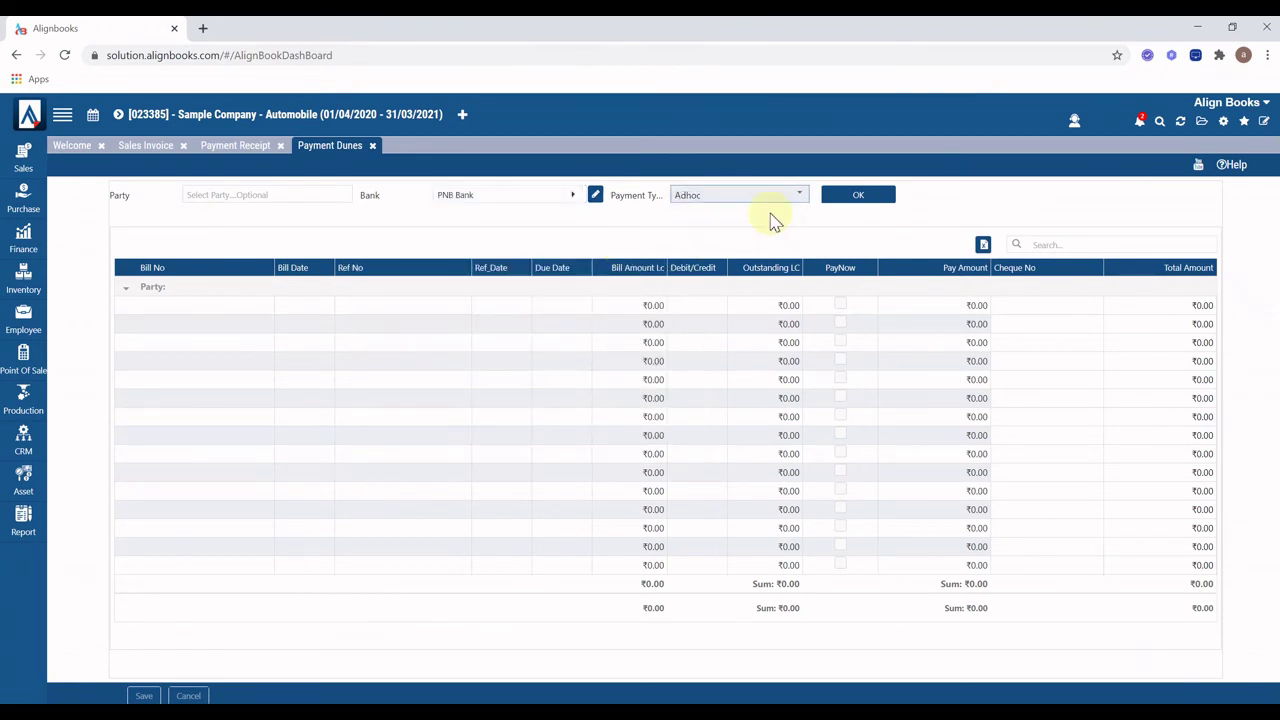
left_click(716, 199)
left_click(718, 200)
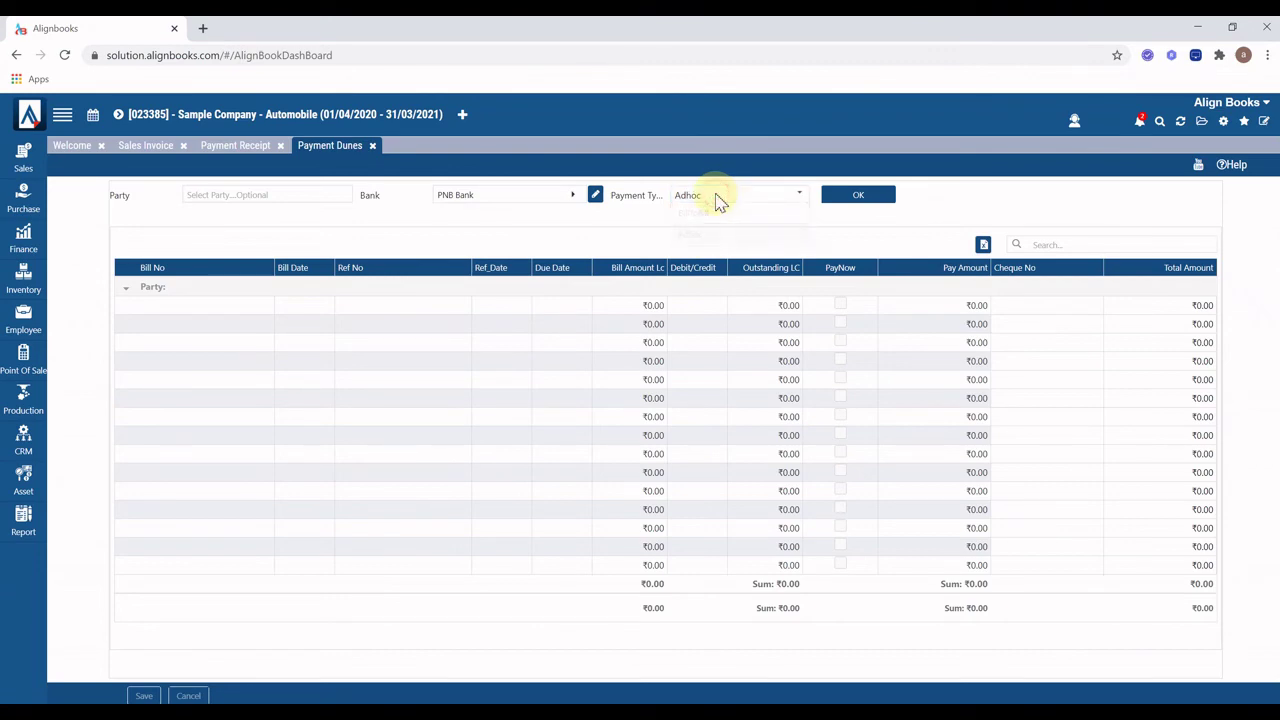
left_click(855, 198)
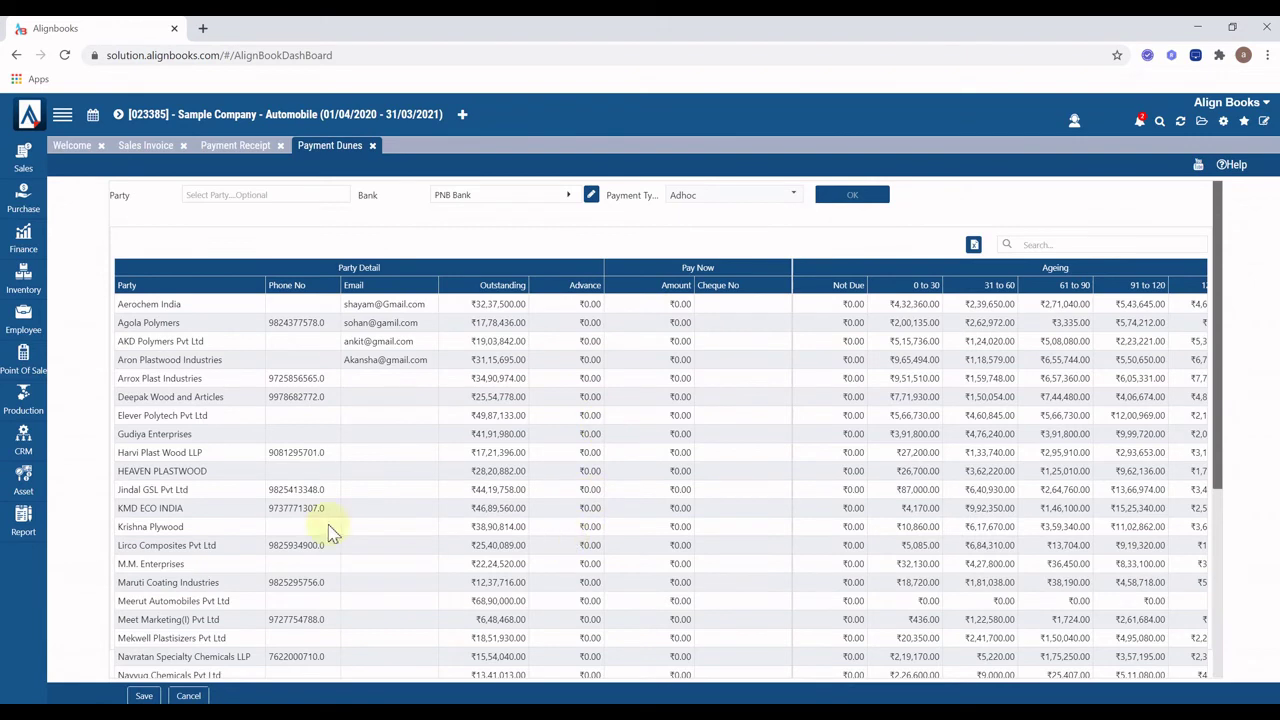
Enter pay-now amounts of ₹23,344 for Agola Polymers and ₹55,666 for Aerochem India
left_click(652, 320)
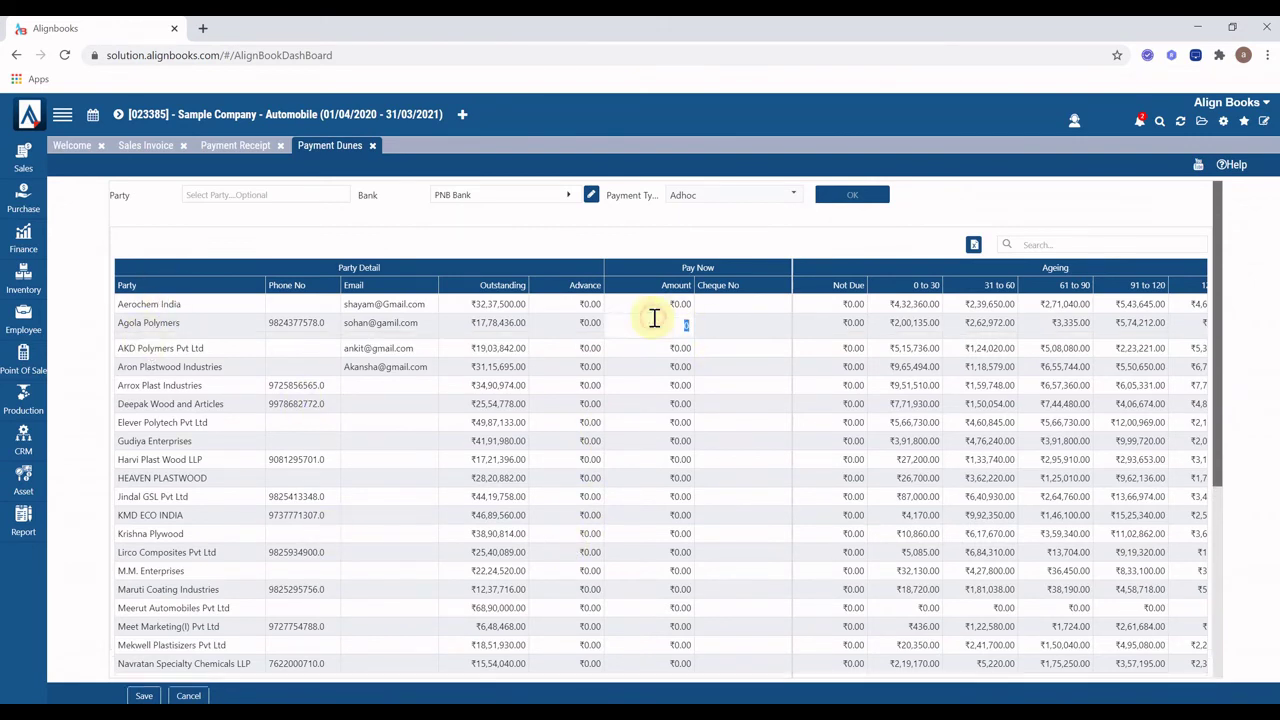
type("23344")
left_click(651, 306)
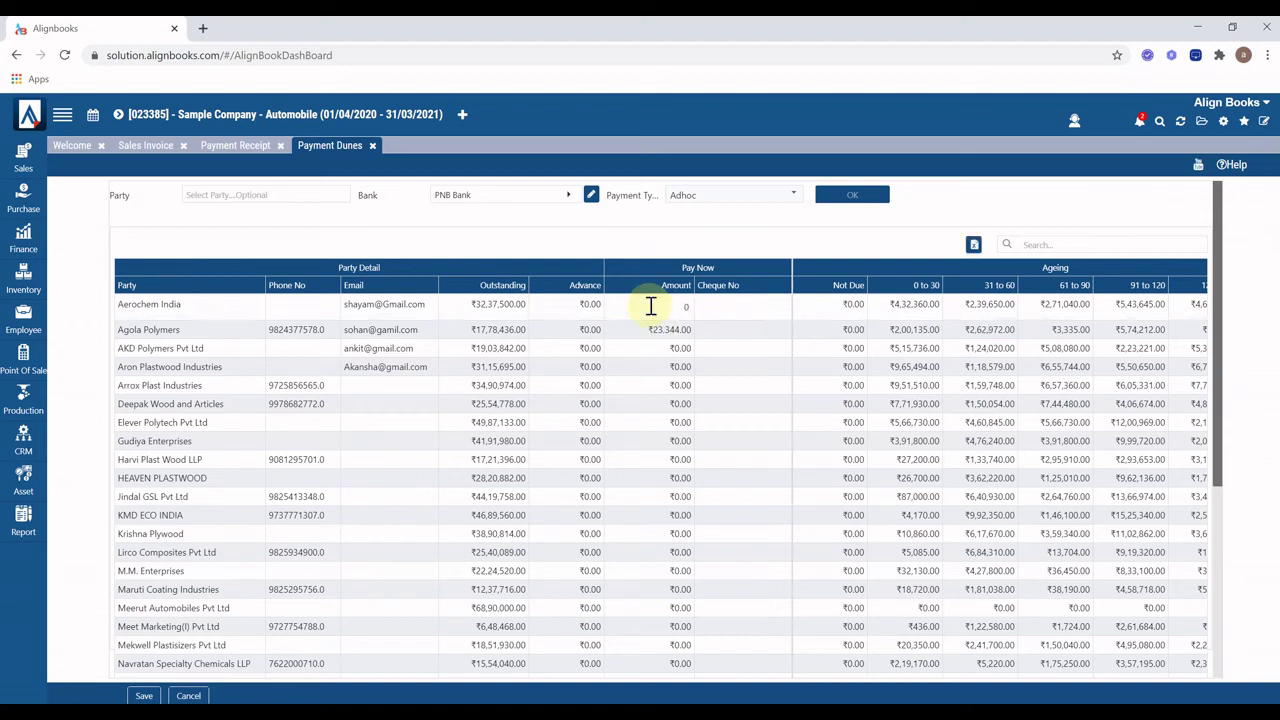
type("55666")
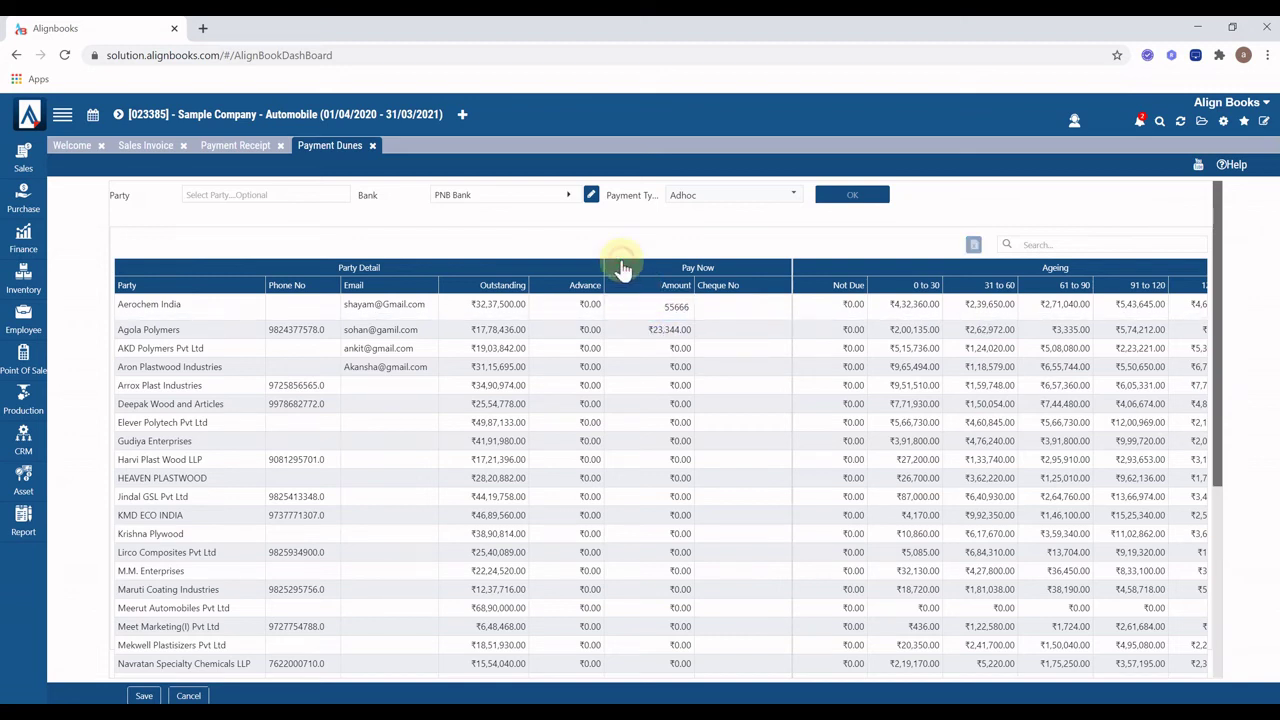
left_click(330, 580)
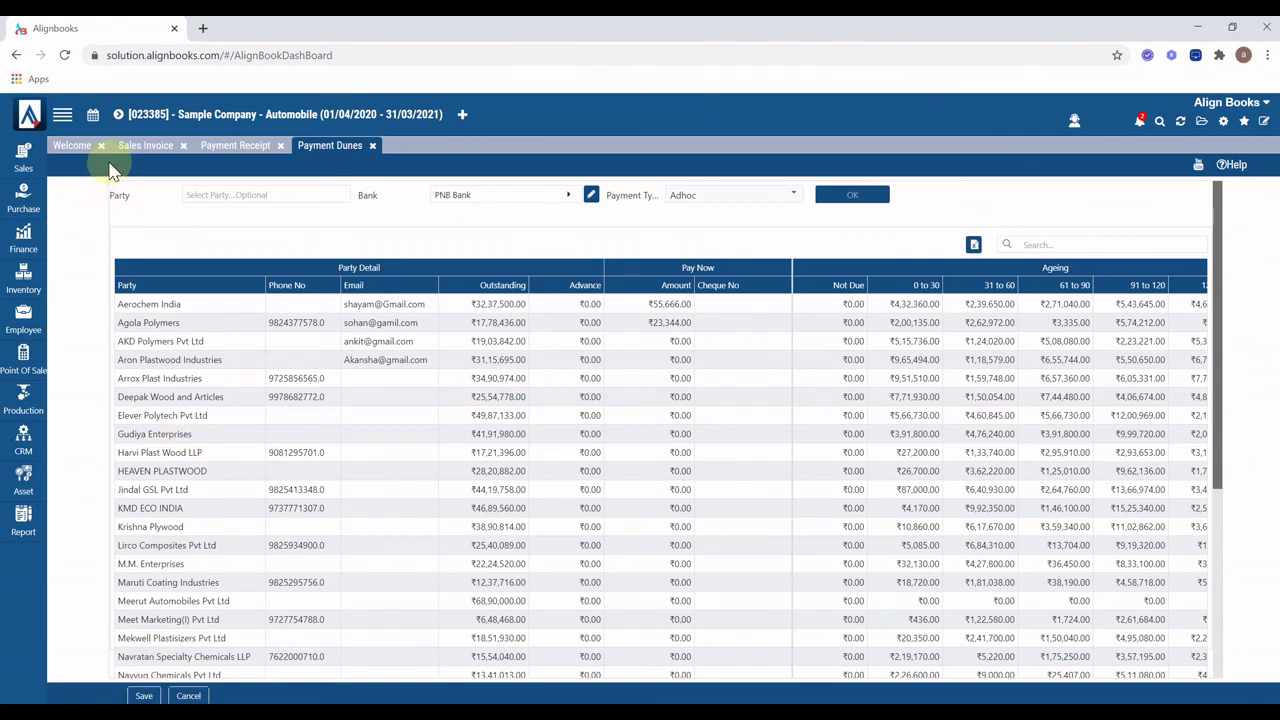
left_click(27, 190)
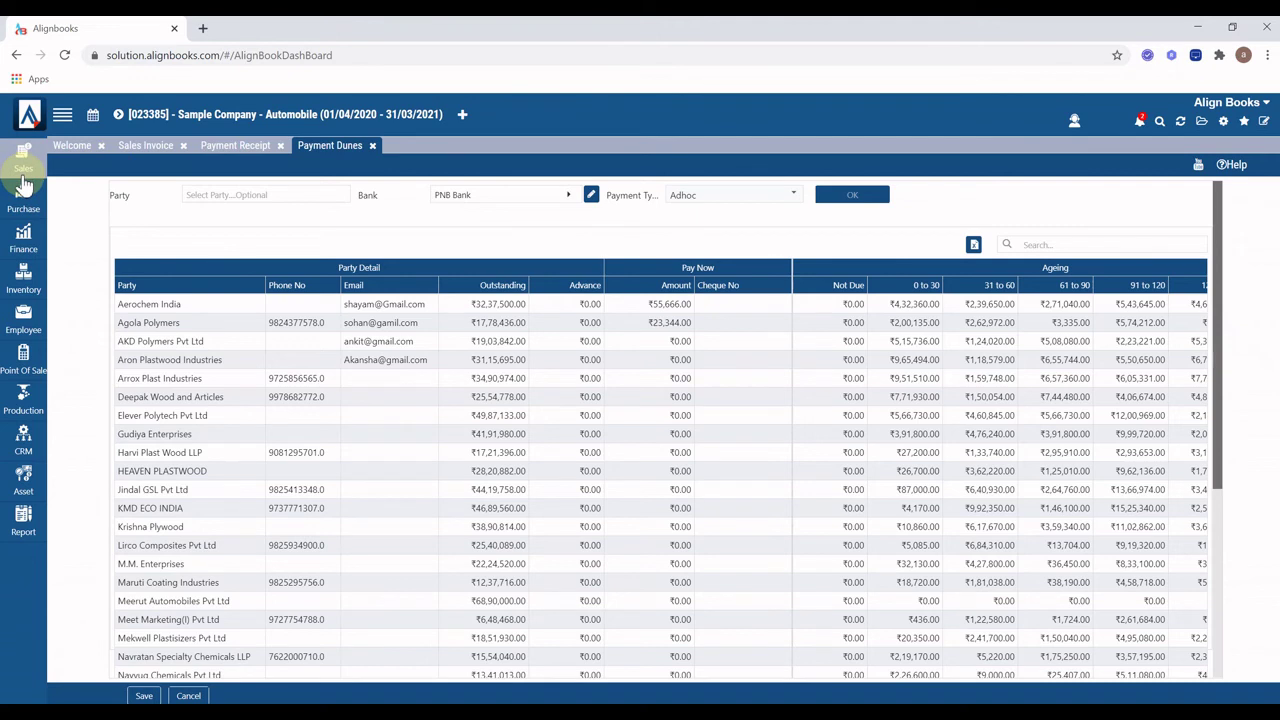
left_click(23, 258)
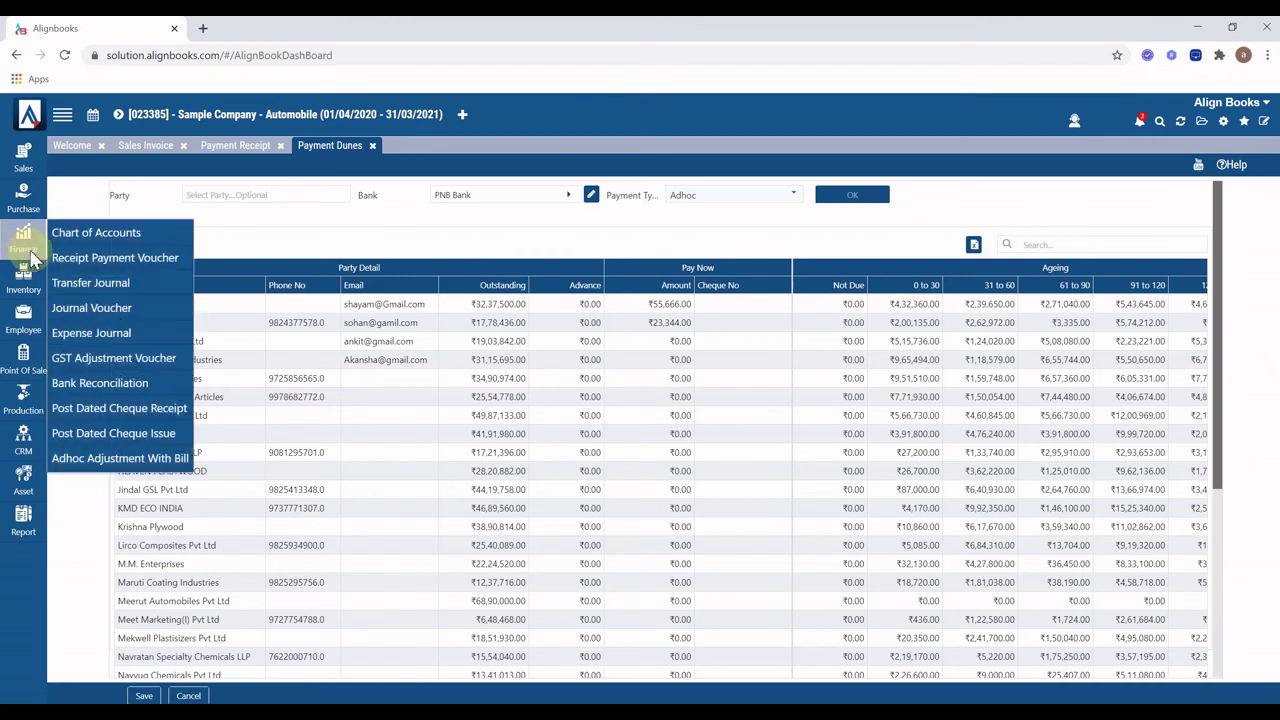
Start a receipt/payment voucher with CommonVoucher, LineWise posting and ICICI Bank
left_click(82, 259)
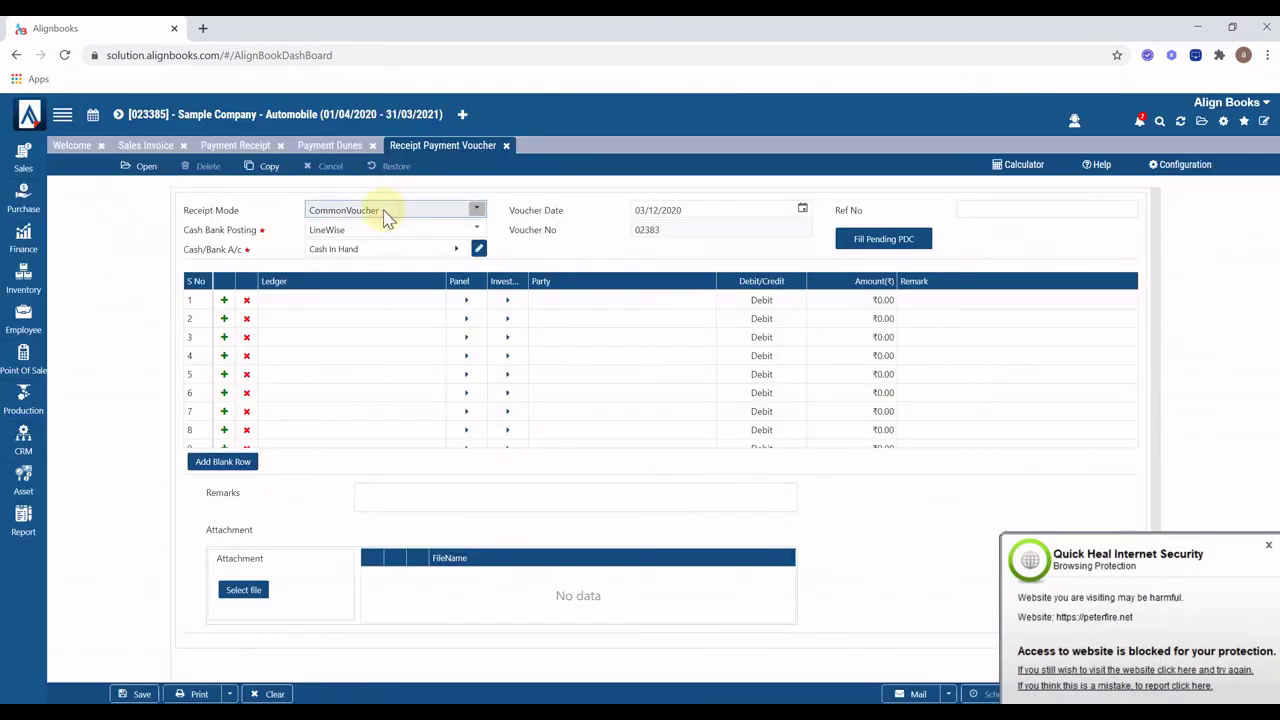
left_click(388, 218)
left_click(366, 236)
left_click(368, 234)
left_click(330, 268)
left_click(343, 296)
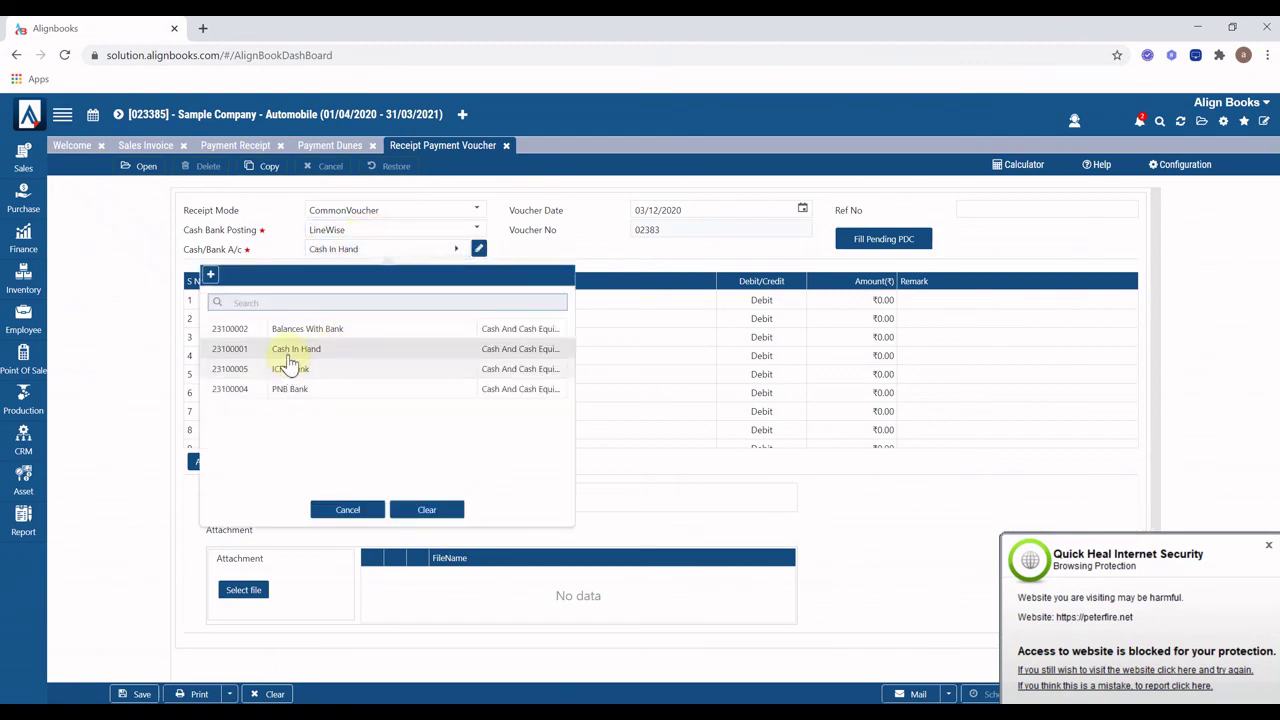
left_click(285, 368)
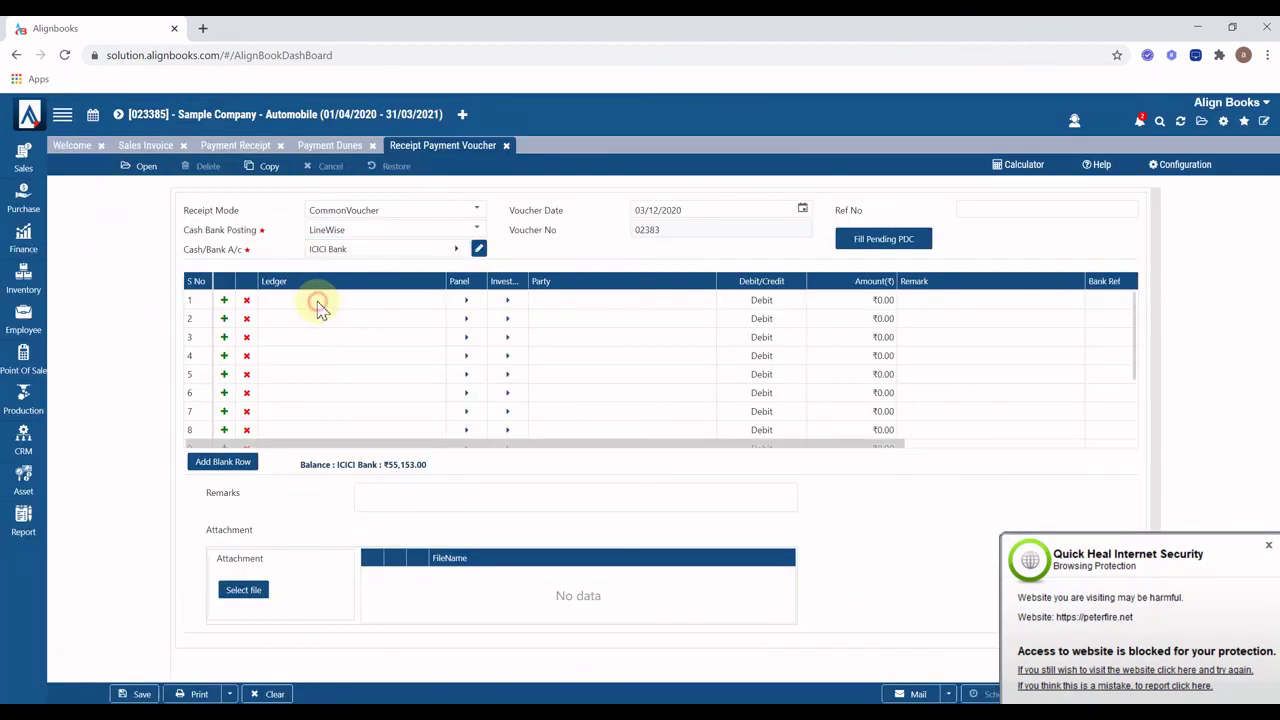
Add a ₹4,555 debit line for the Contribution to PF ledger
left_click(318, 305)
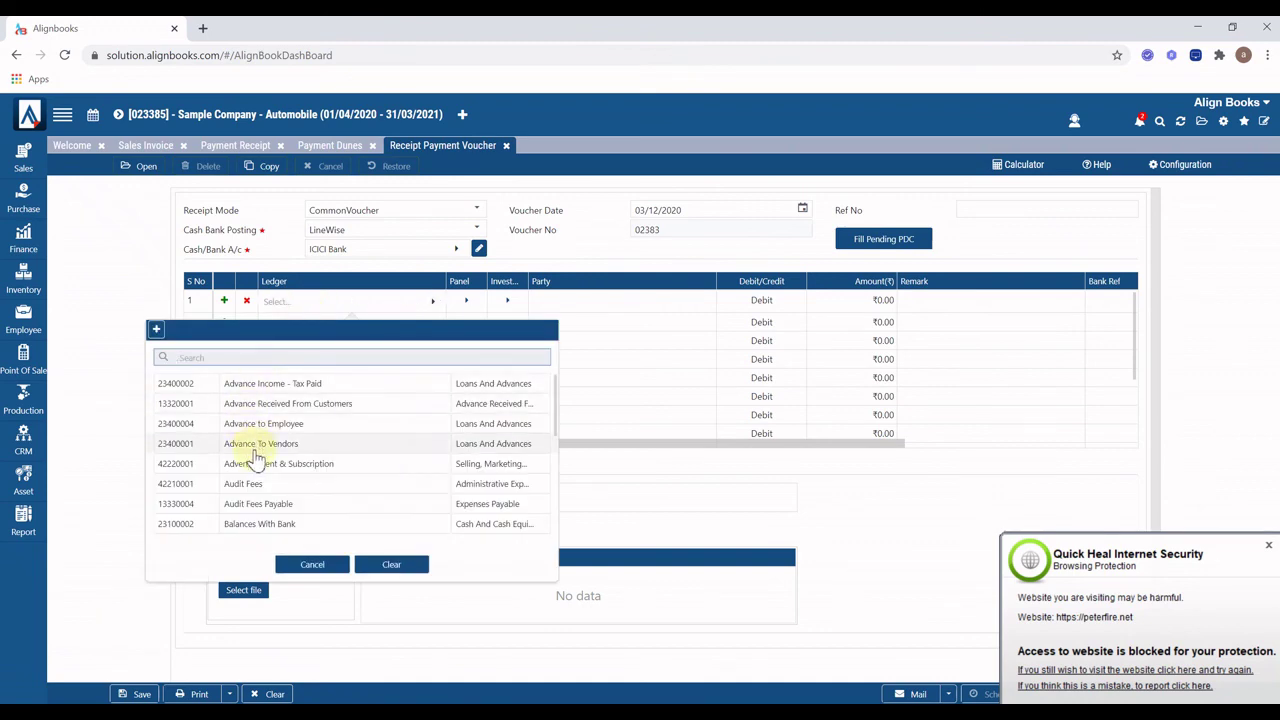
scroll(262, 448, "down", 5)
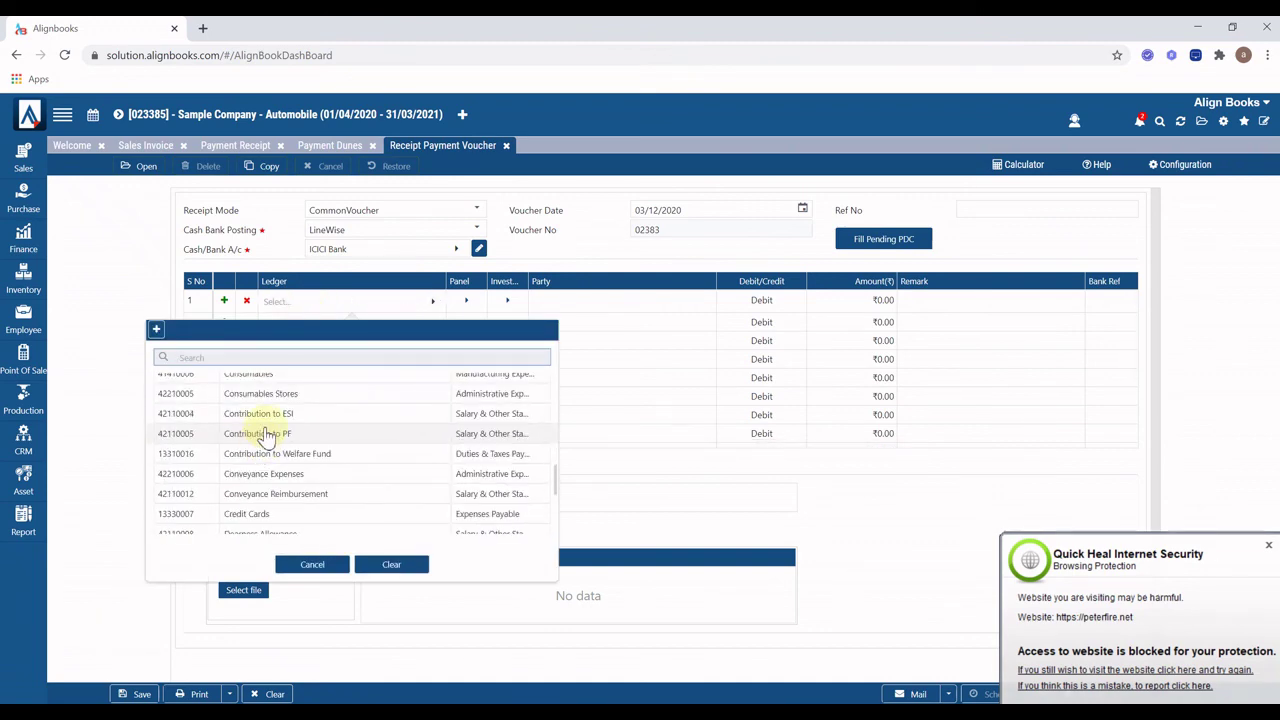
left_click(262, 441)
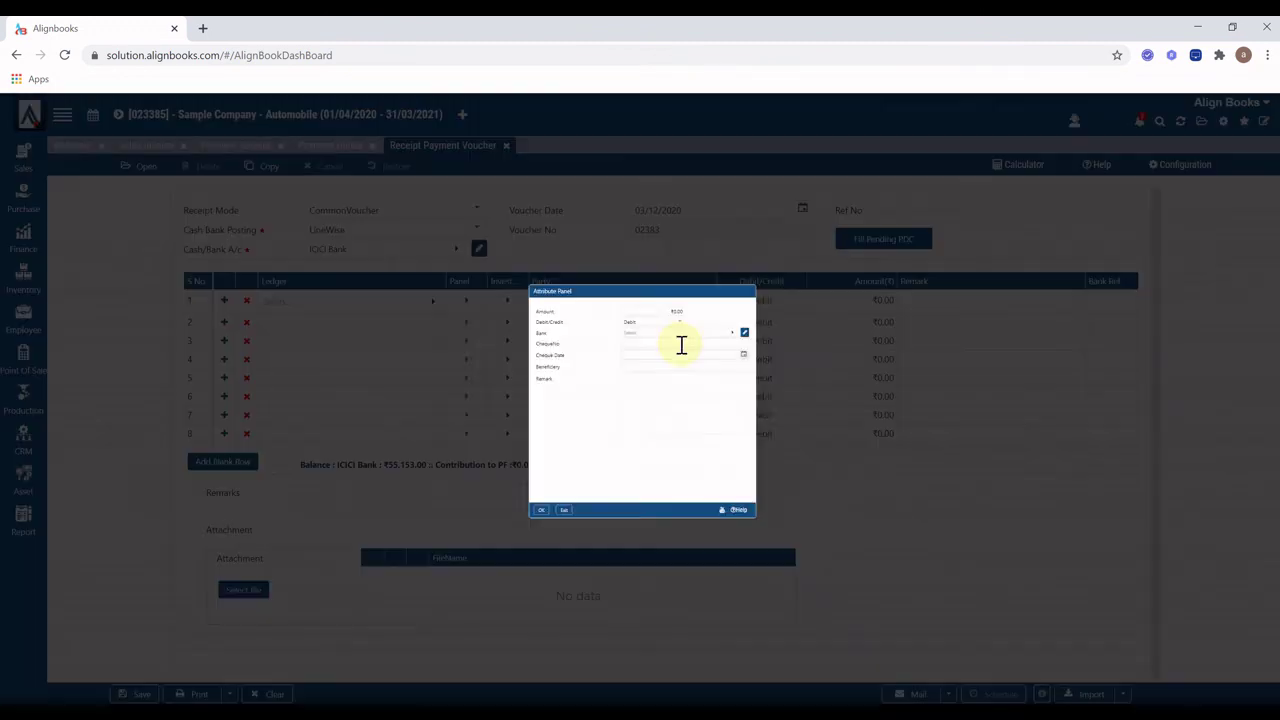
left_click(681, 236)
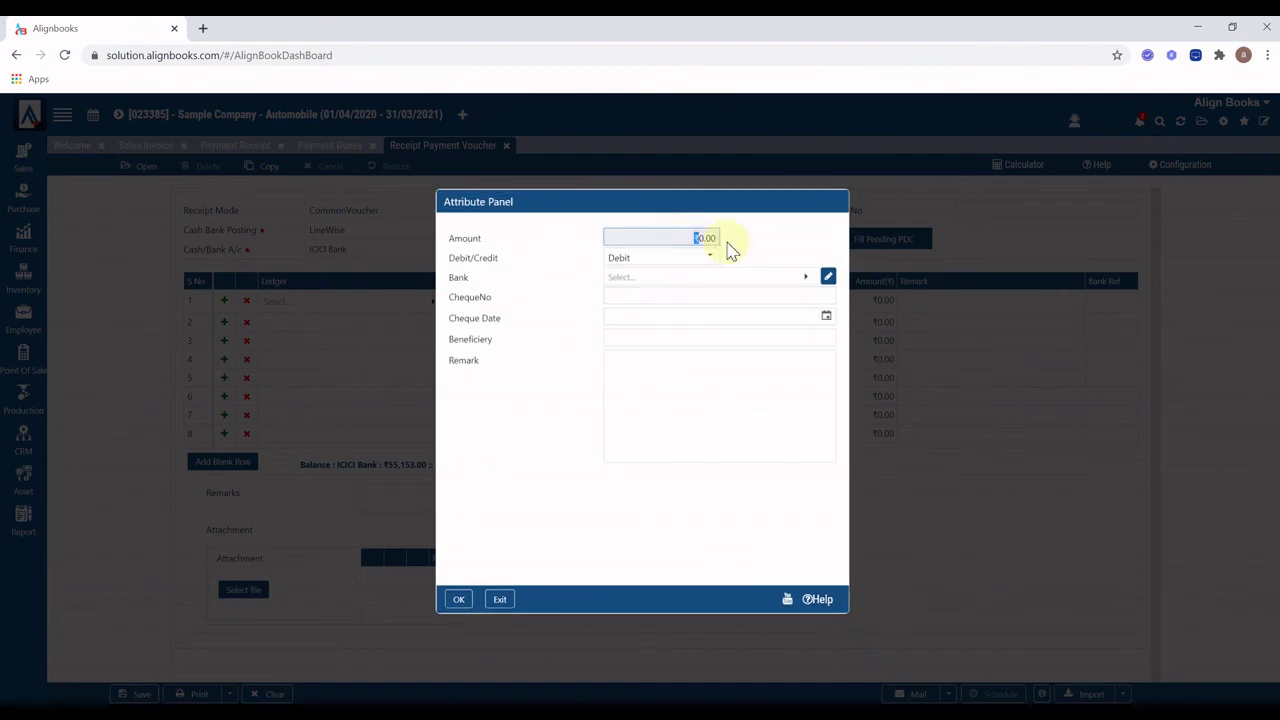
type("4555")
left_click(459, 600)
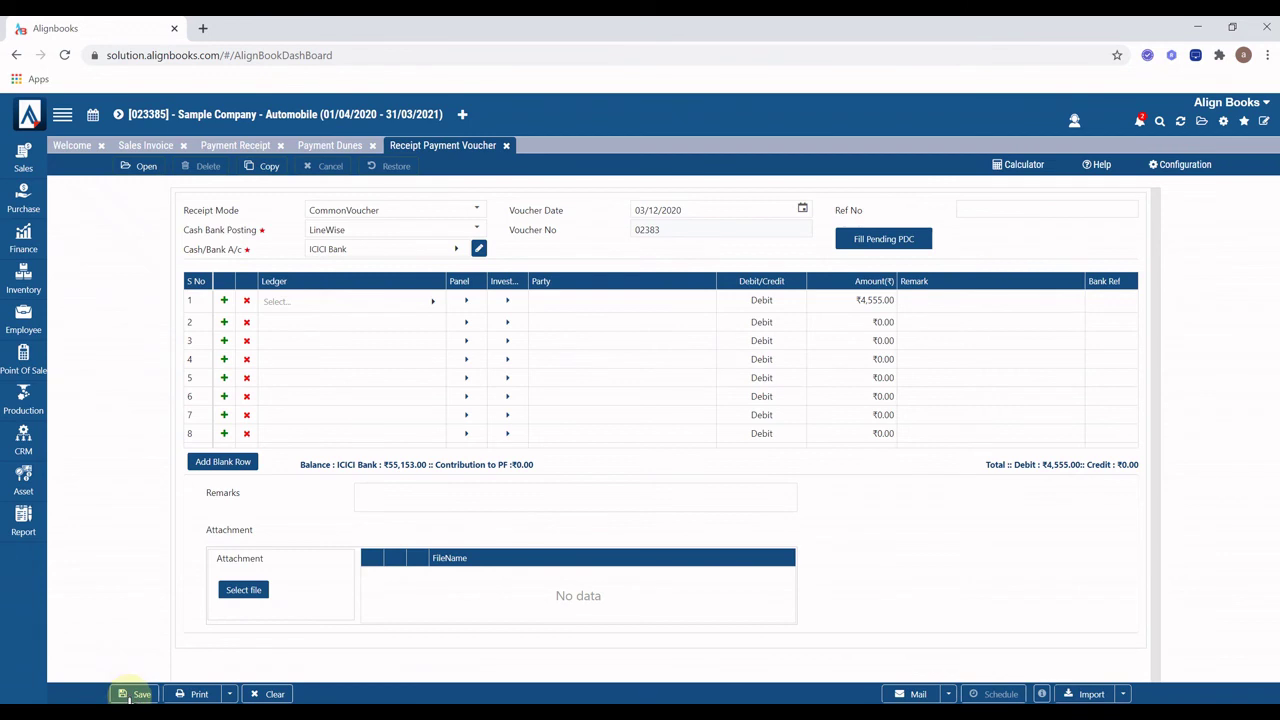